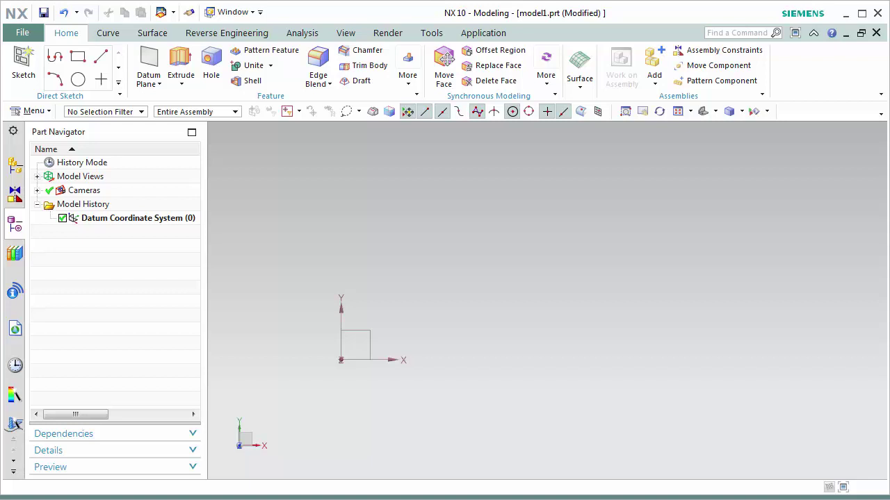
# Launch the Raster Image tool from Menu > Insert > Datum/Point
pyautogui.click(34, 111)
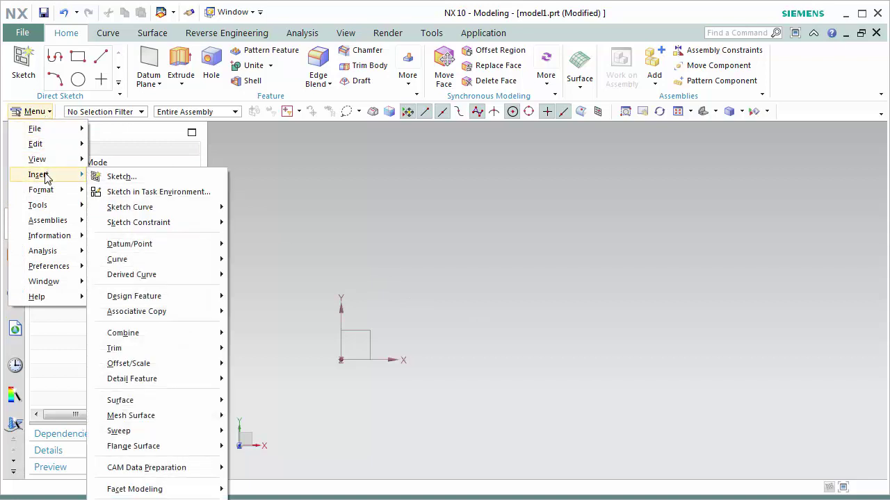
pyautogui.moveTo(39, 174)
pyautogui.moveTo(130, 244)
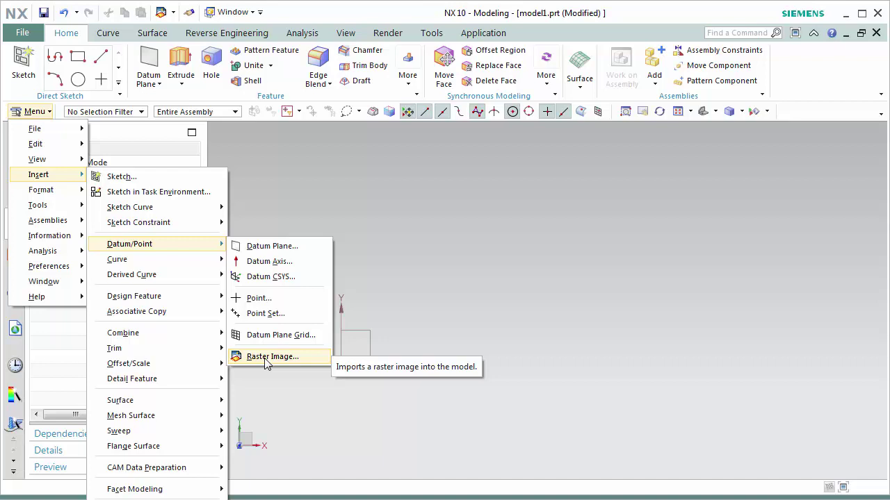
pyautogui.click(268, 357)
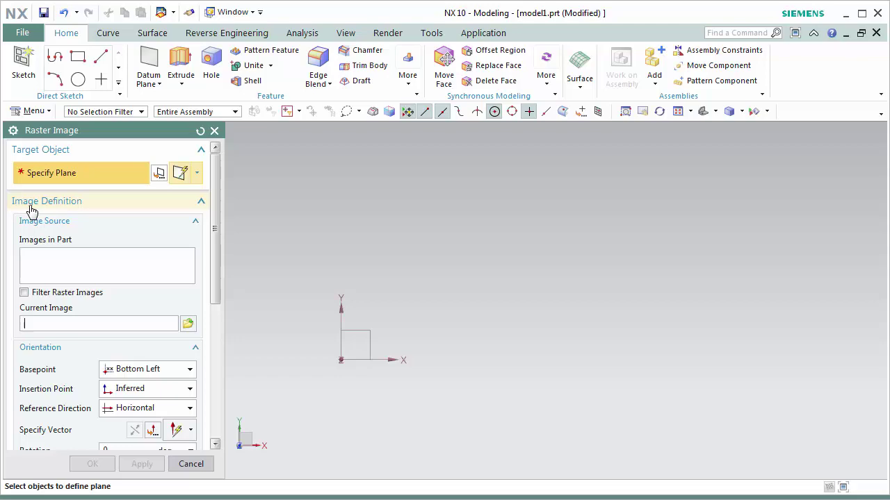
# Load Top-remote-jobs-Dell.png from the Desktop as the current image, keeping the PNG file type
pyautogui.click(188, 323)
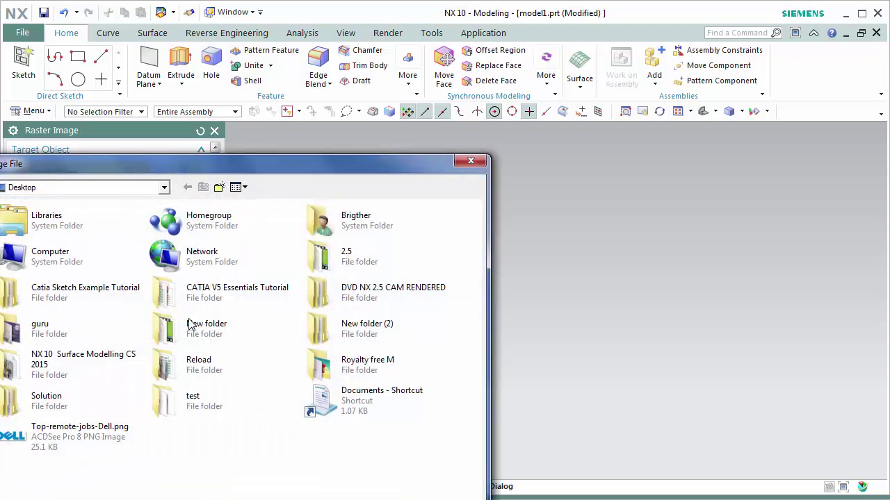
pyautogui.moveTo(329, 125); pyautogui.dragTo(415, 80)
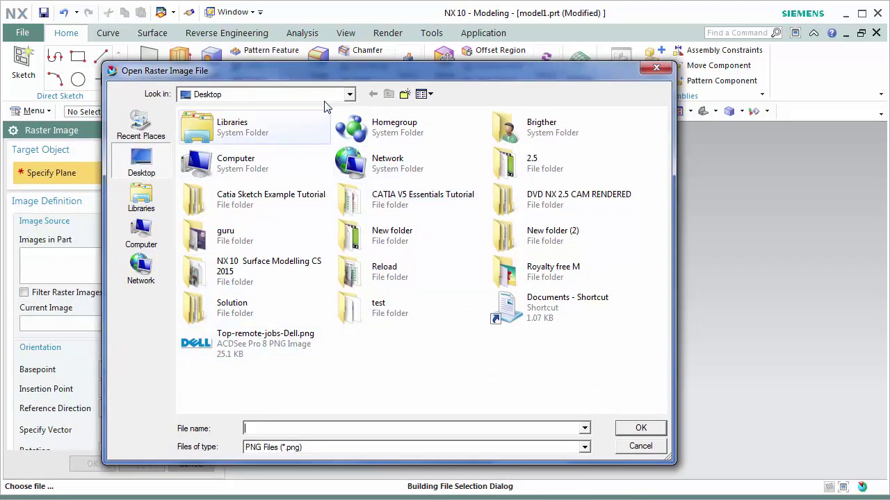
pyautogui.moveTo(333, 73); pyautogui.dragTo(326, 41)
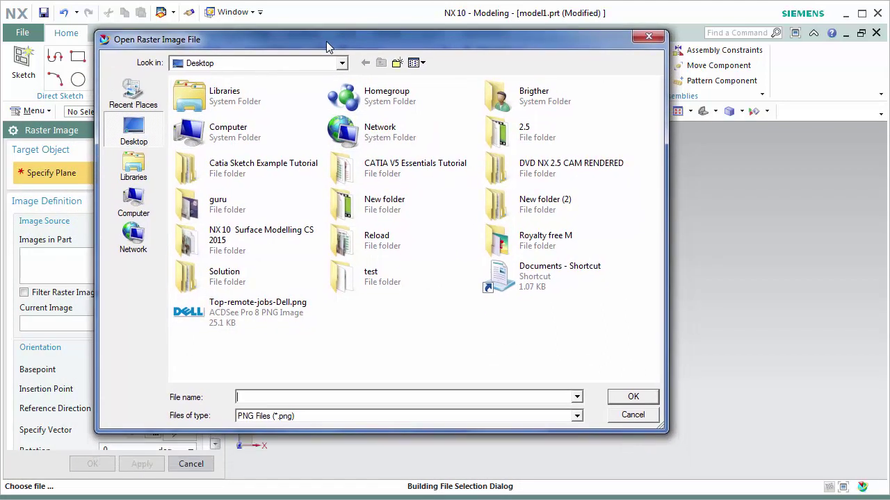
pyautogui.click(277, 417)
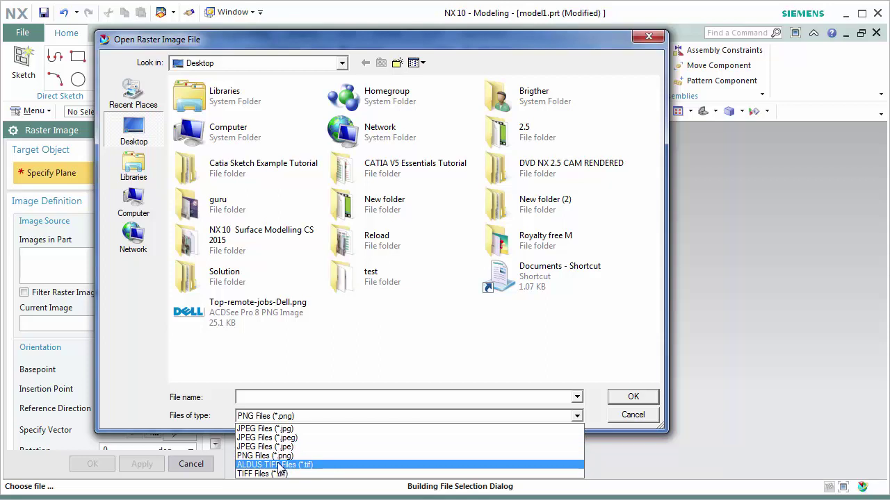
pyautogui.click(271, 457)
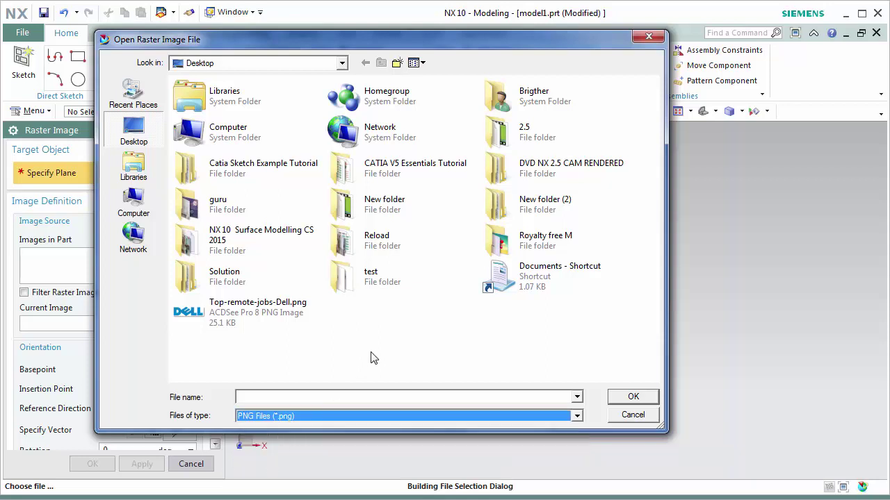
pyautogui.click(258, 321)
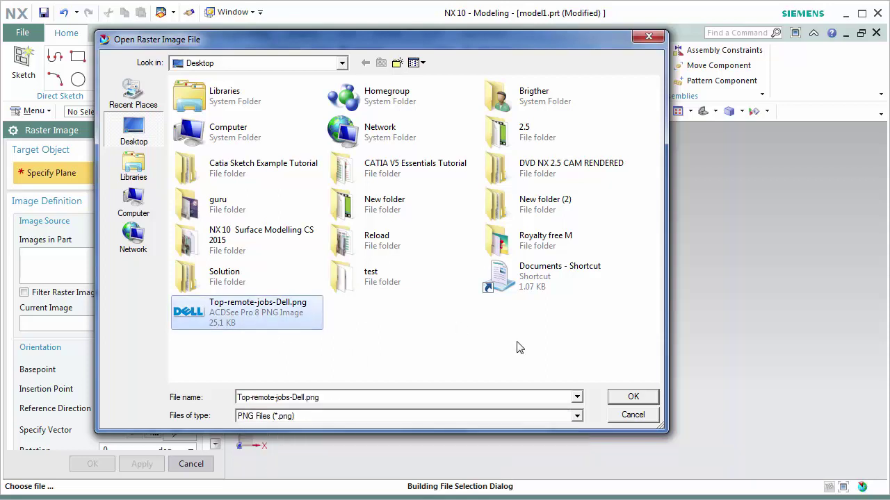
pyautogui.click(622, 399)
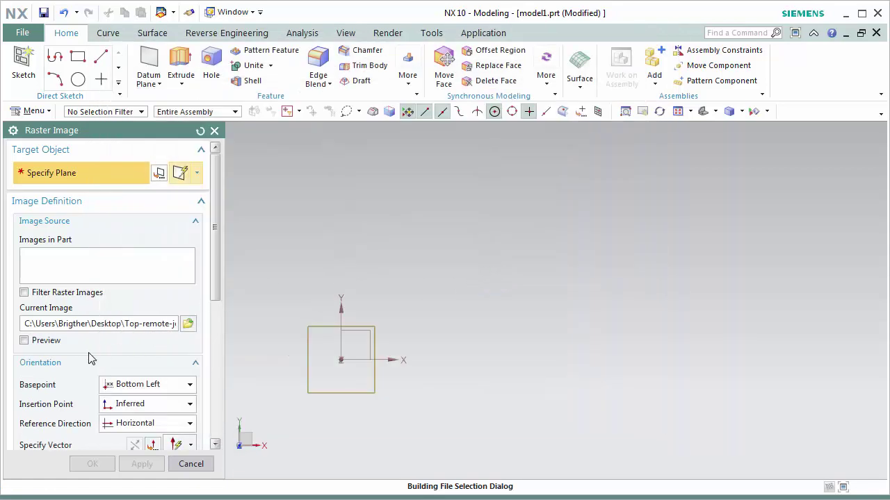
# Turn on the Dell image preview and switch the model to the trimetric view
pyautogui.click(36, 345)
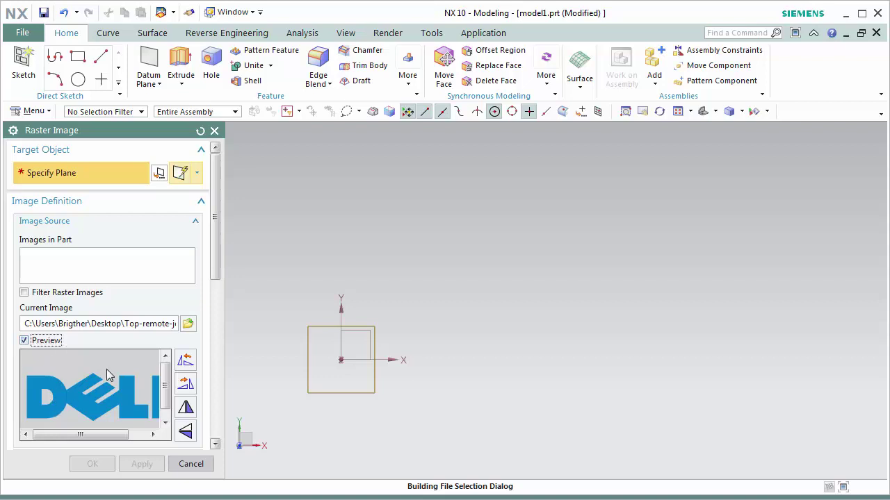
pyautogui.moveTo(116, 436)
pyautogui.mouseDown()
pyautogui.moveTo(137, 437)
pyautogui.moveTo(119, 436)
pyautogui.mouseUp()
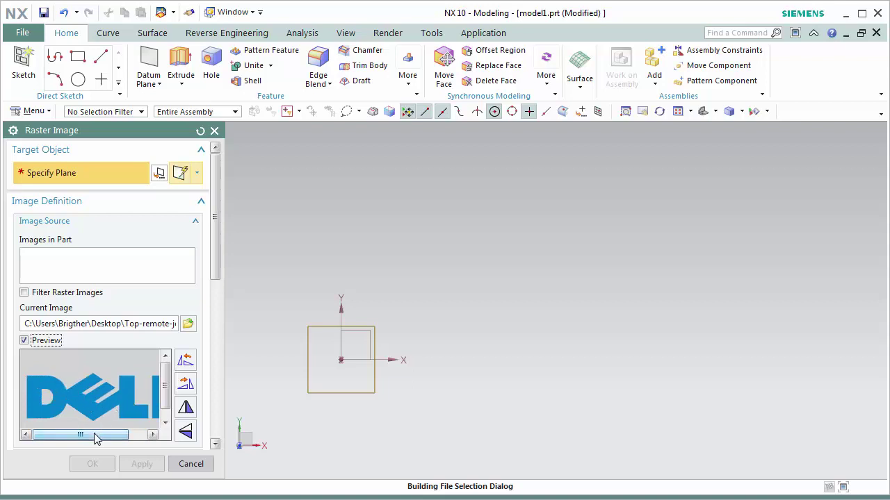
pyautogui.moveTo(96, 436); pyautogui.dragTo(166, 407)
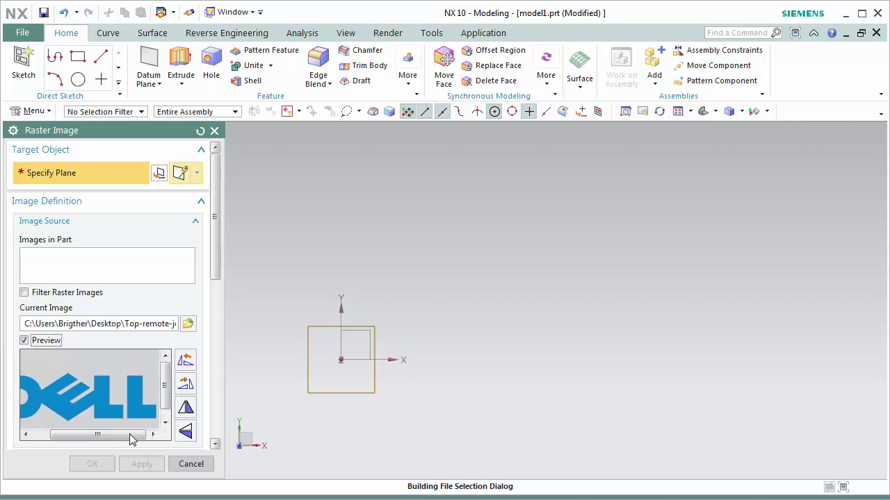
pyautogui.moveTo(130, 442); pyautogui.dragTo(112, 442)
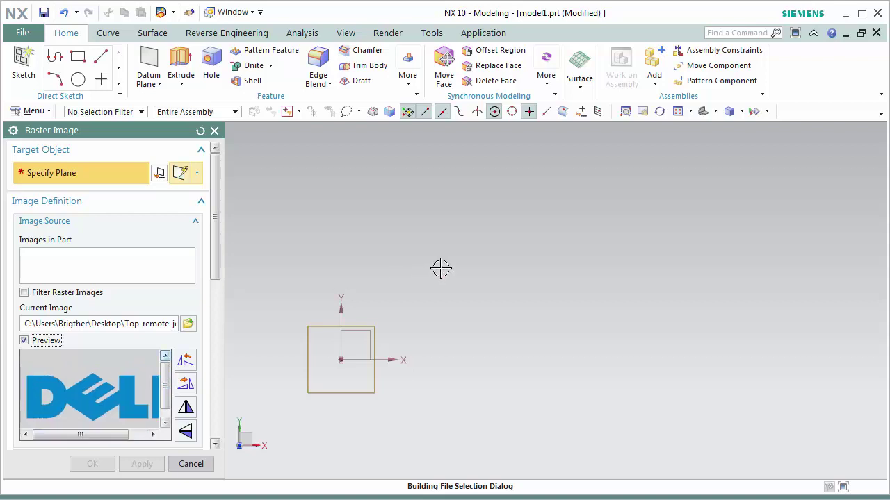
pyautogui.press('Home')
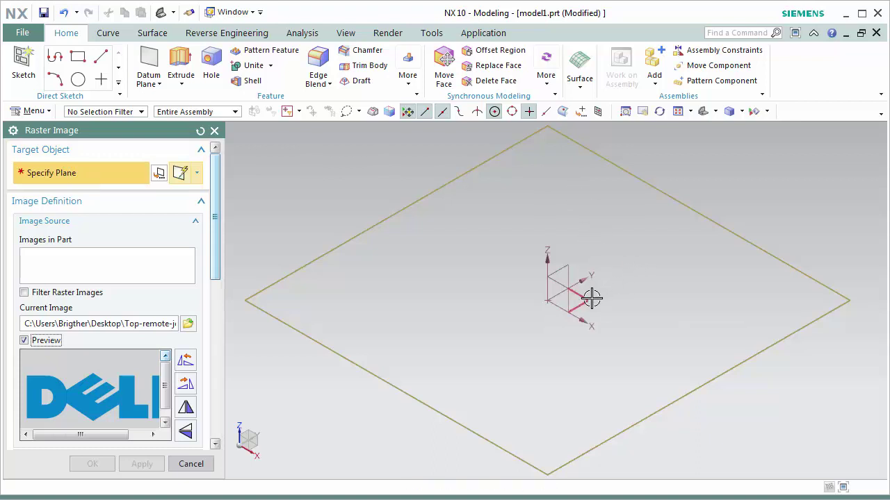
# Place the DELL image on the XY plane and orient the view square to it, centred
pyautogui.click(591, 298)
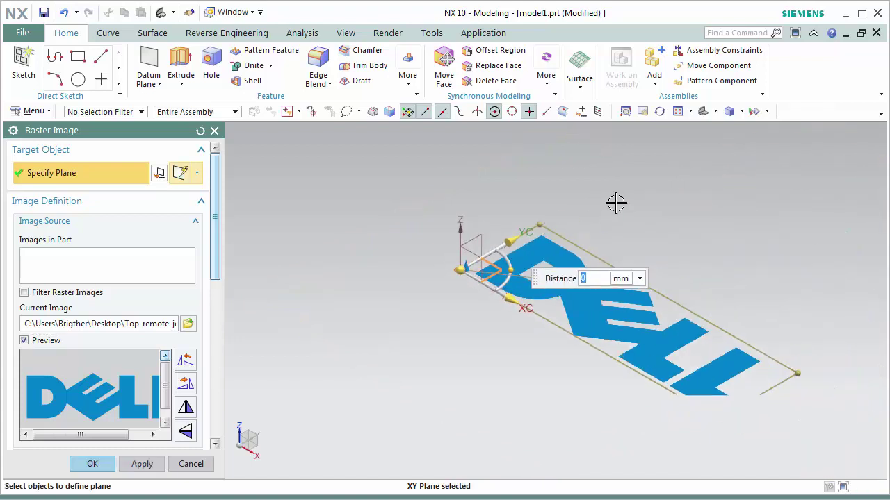
pyautogui.keyDown('shift'); pyautogui.moveTo(433, 271); pyautogui.dragTo(337, 238, button='middle'); pyautogui.keyUp('shift')
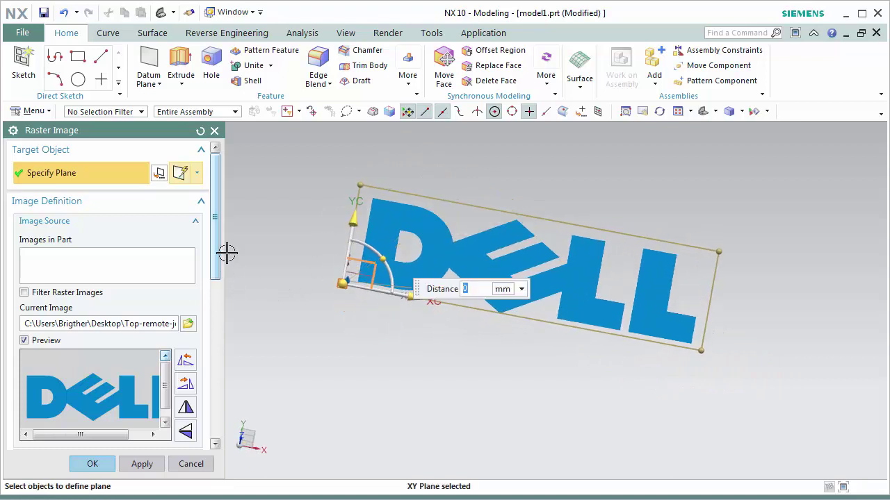
pyautogui.moveTo(216, 229); pyautogui.dragTo(218, 300)
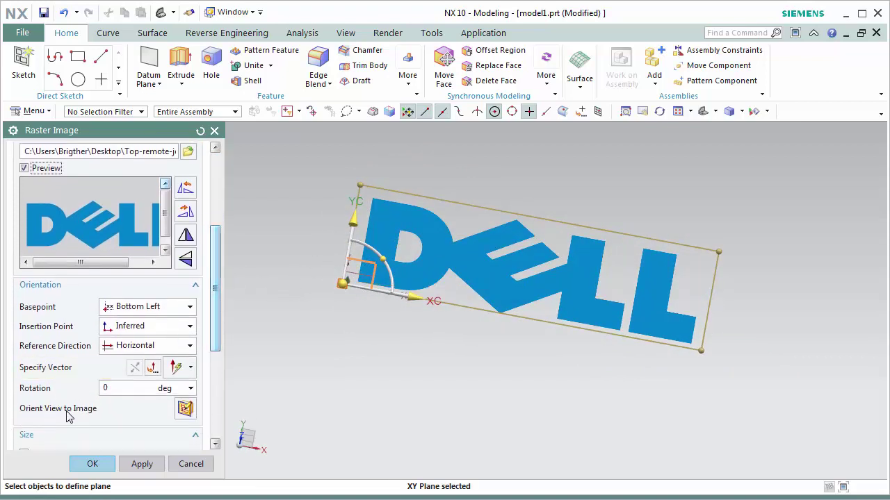
pyautogui.click(185, 410)
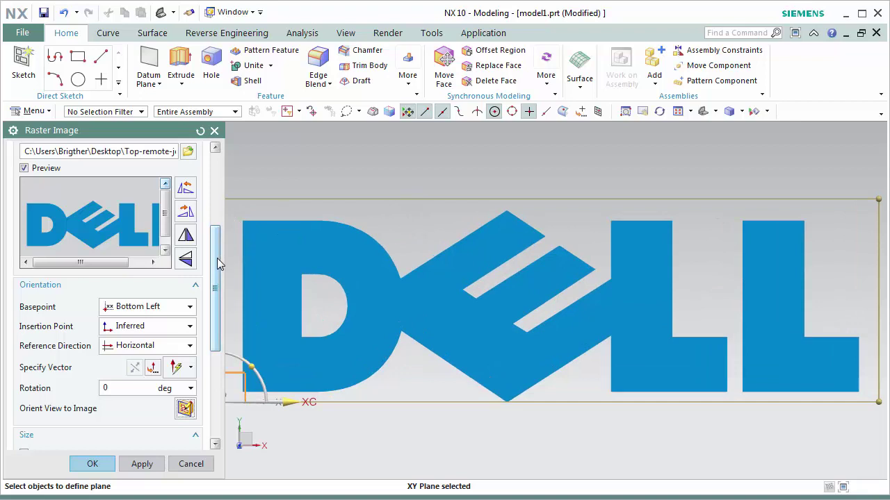
pyautogui.scroll(-2, 482, 208)
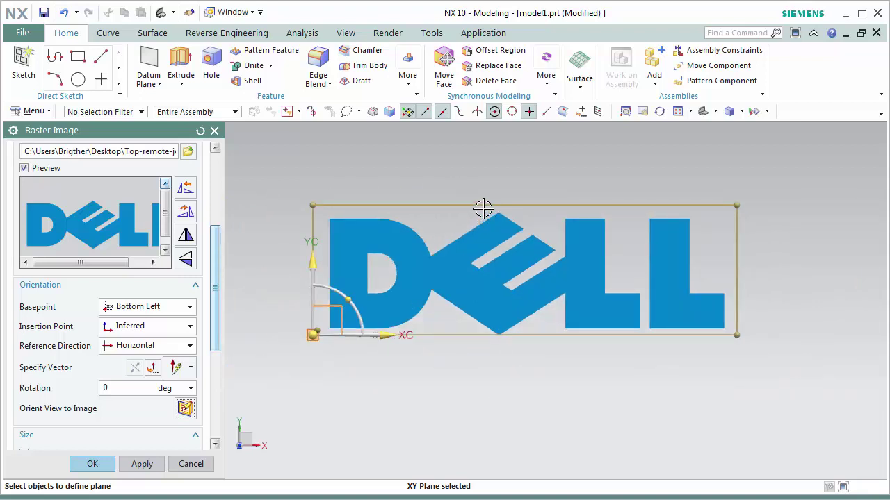
pyautogui.keyDown('shift'); pyautogui.moveTo(468, 252); pyautogui.dragTo(462, 286, button='middle'); pyautogui.keyUp('shift')
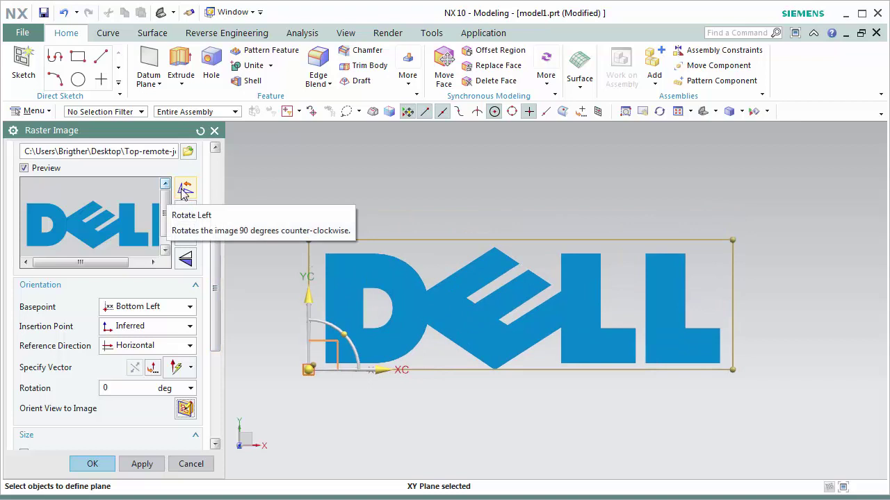
# Rotate the DELL image in quarter turns until it reads upright and horizontal at 0°
pyautogui.scroll(-1, 497, 214)
pyautogui.scroll(-1, 496, 214)
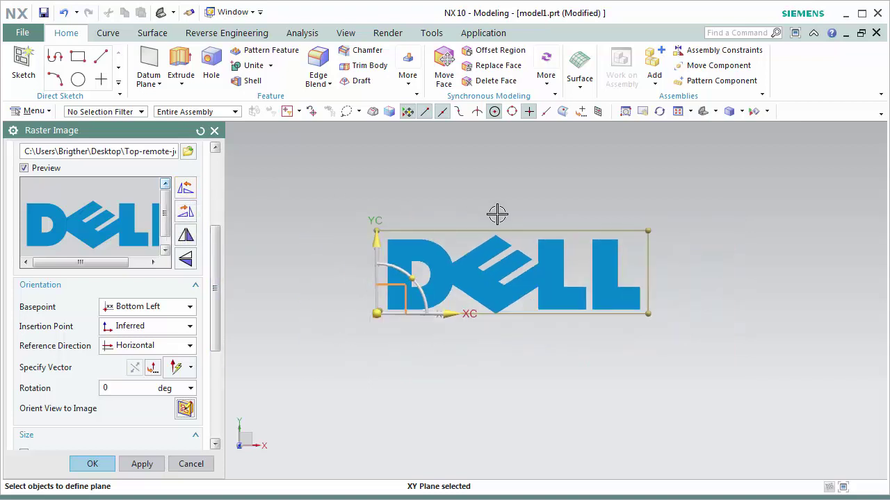
pyautogui.click(185, 184)
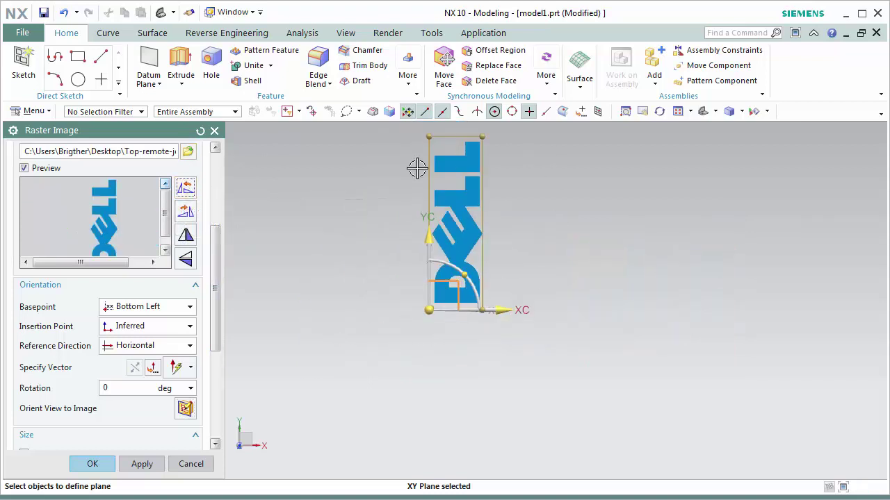
pyautogui.click(186, 187)
pyautogui.click(187, 187)
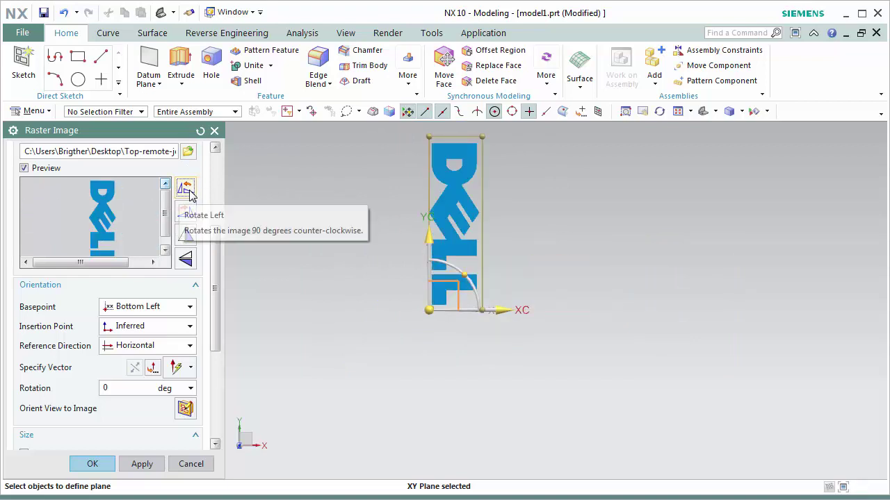
pyautogui.click(188, 191)
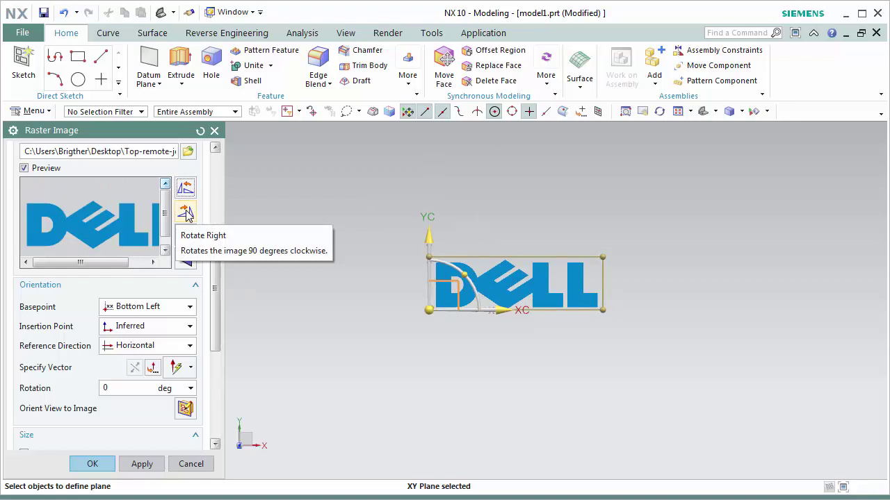
pyautogui.click(187, 214)
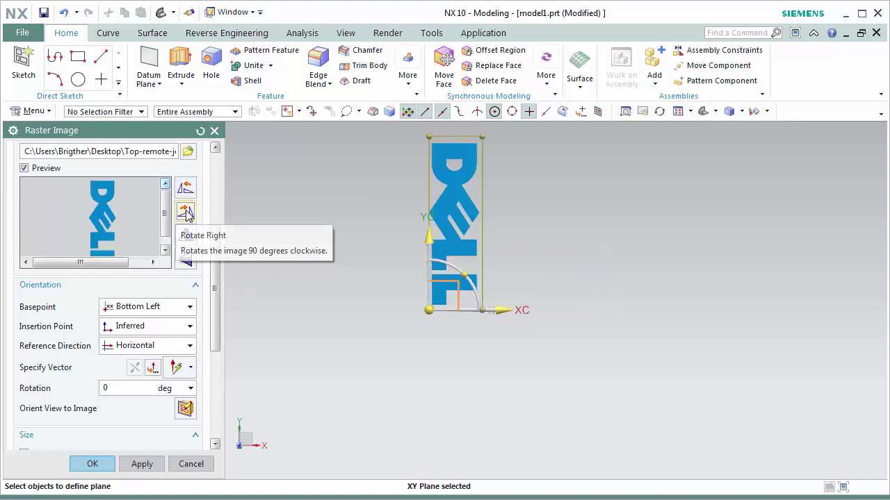
pyautogui.click(186, 214)
pyautogui.click(186, 213)
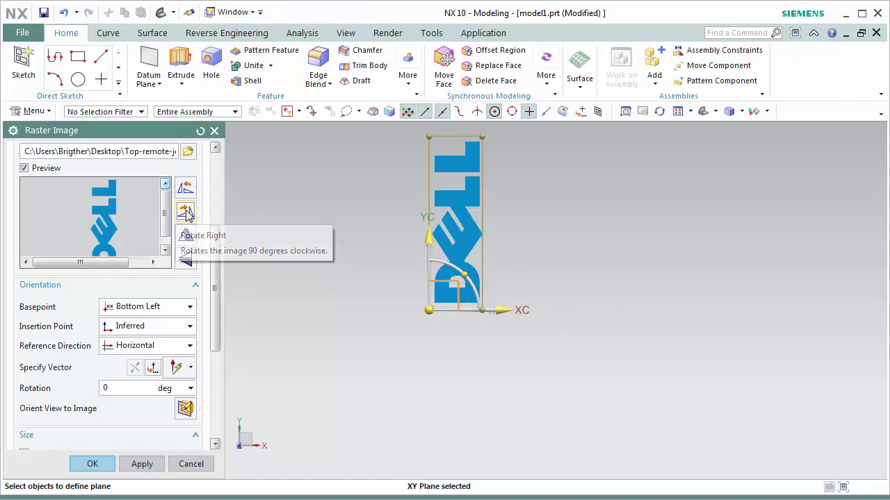
pyautogui.click(186, 213)
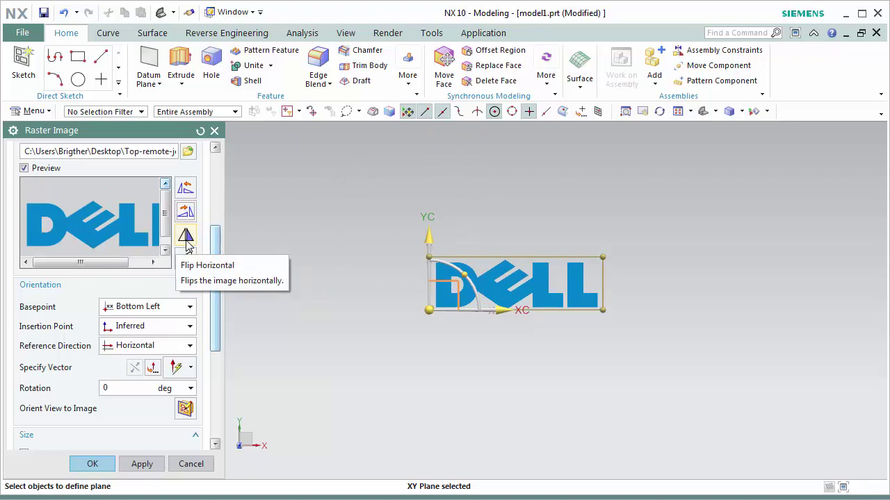
pyautogui.click(186, 236)
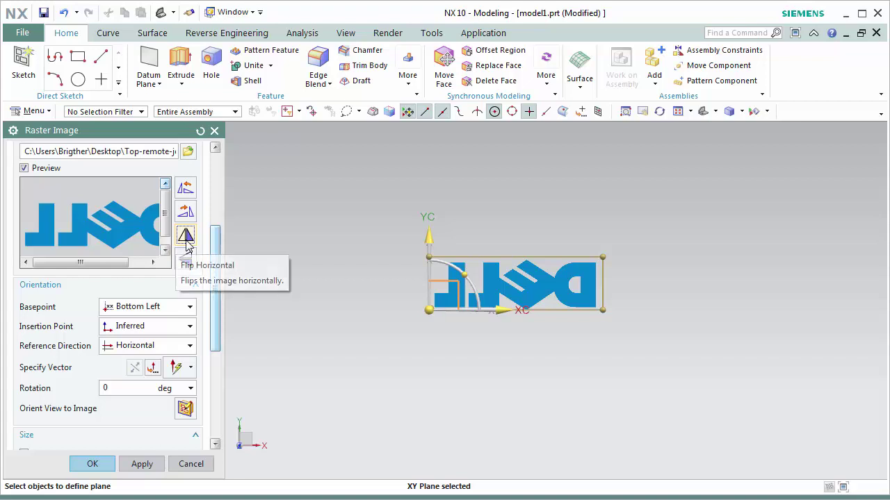
pyautogui.click(186, 236)
pyautogui.click(186, 237)
pyautogui.click(186, 237)
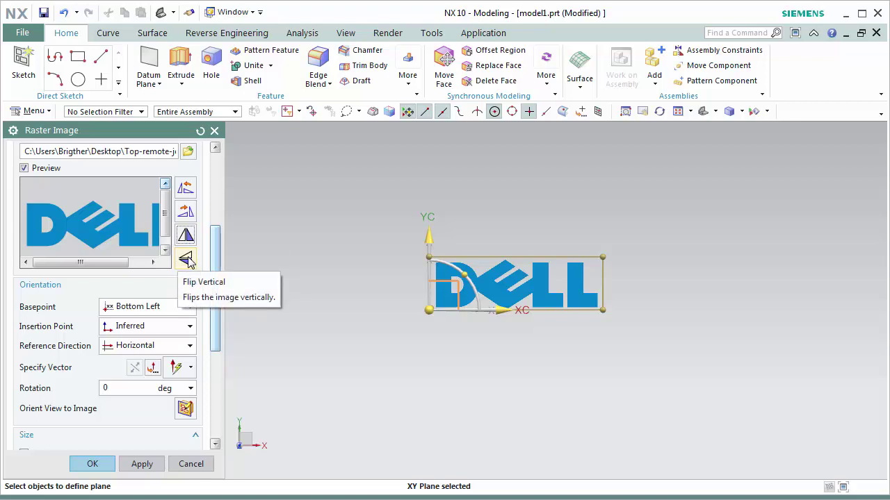
pyautogui.click(186, 259)
pyautogui.click(186, 259)
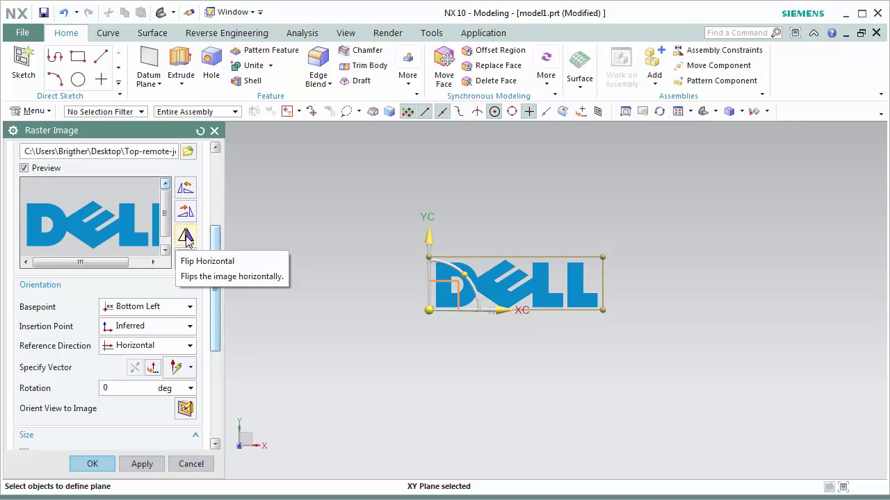
pyautogui.moveTo(218, 250)
pyautogui.mouseDown()
pyautogui.moveTo(221, 293)
pyautogui.moveTo(221, 276)
pyautogui.mouseUp()
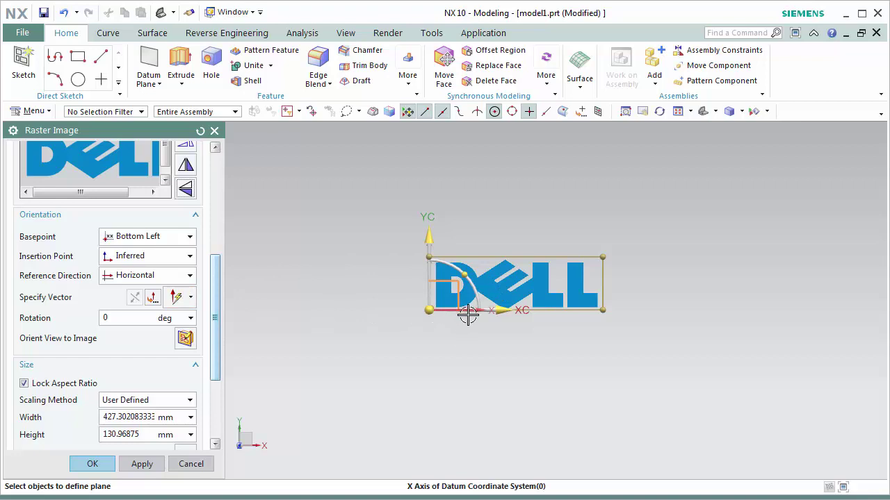
pyautogui.scroll(3, 468, 315)
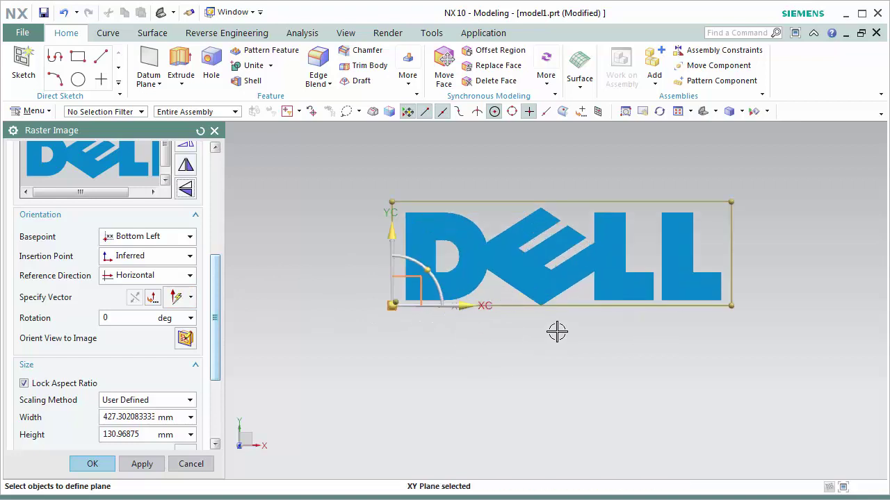
pyautogui.keyDown('shift'); pyautogui.moveTo(558, 332); pyautogui.dragTo(529, 375, button='middle'); pyautogui.keyUp('shift')
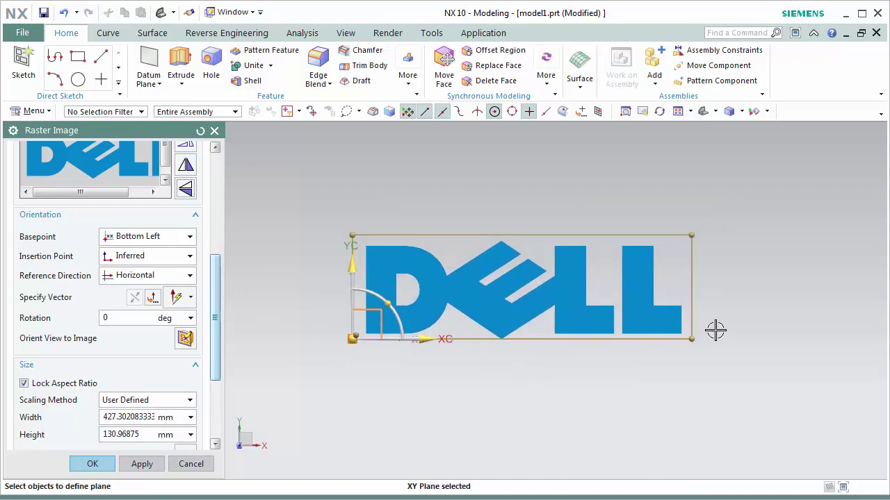
pyautogui.doubleClick(120, 314)
pyautogui.write('60')
pyautogui.click(139, 257)
pyautogui.click(244, 201)
pyautogui.scroll(-3, 530, 337)
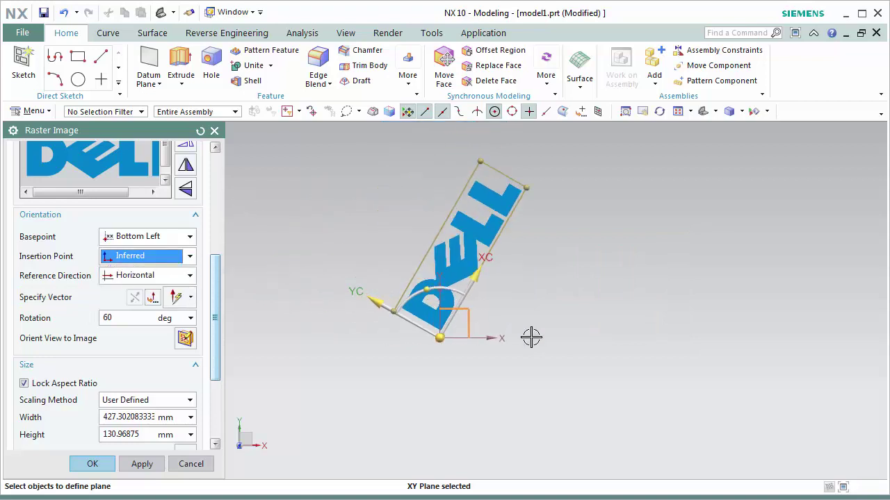
pyautogui.moveTo(134, 320); pyautogui.dragTo(80, 320)
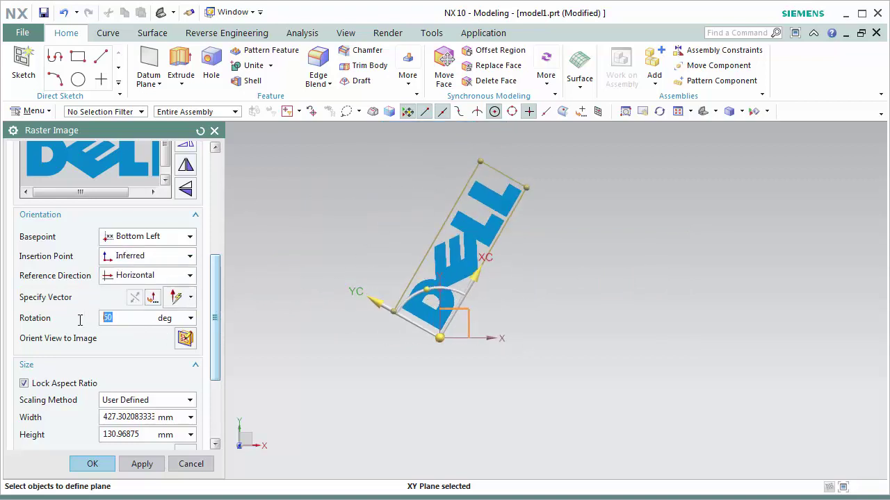
pyautogui.write('0')
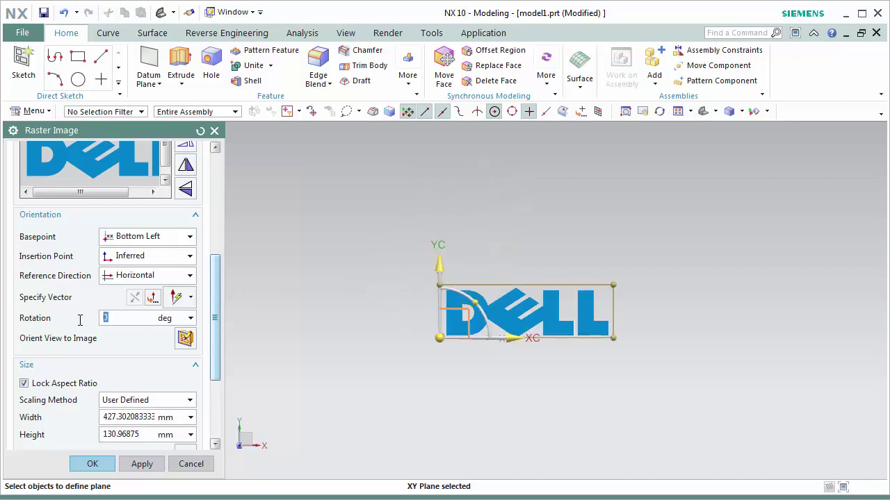
pyautogui.scroll(3, 474, 328)
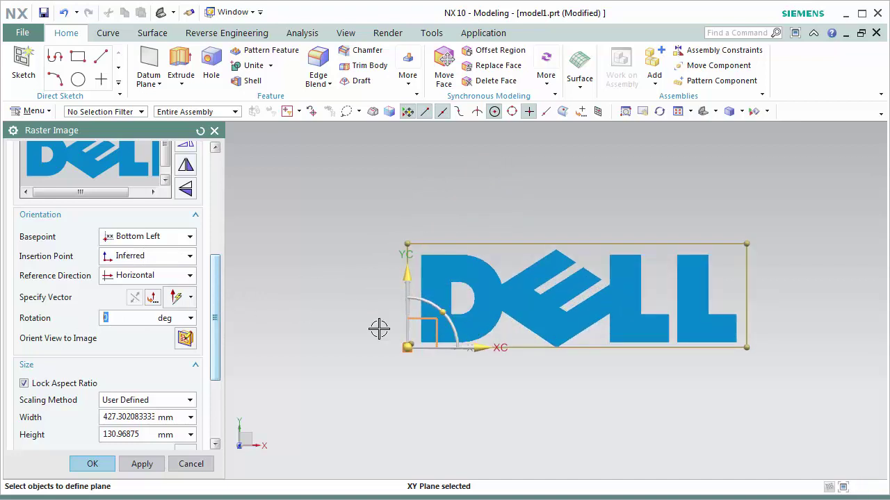
pyautogui.moveTo(217, 271); pyautogui.dragTo(217, 335)
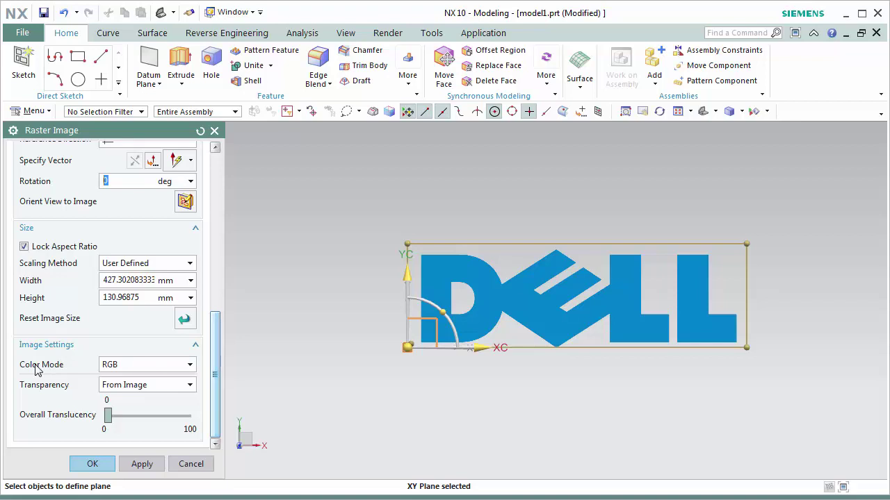
# Change the DELL image's Color Mode from RGB to Greyscale
pyautogui.click(113, 366)
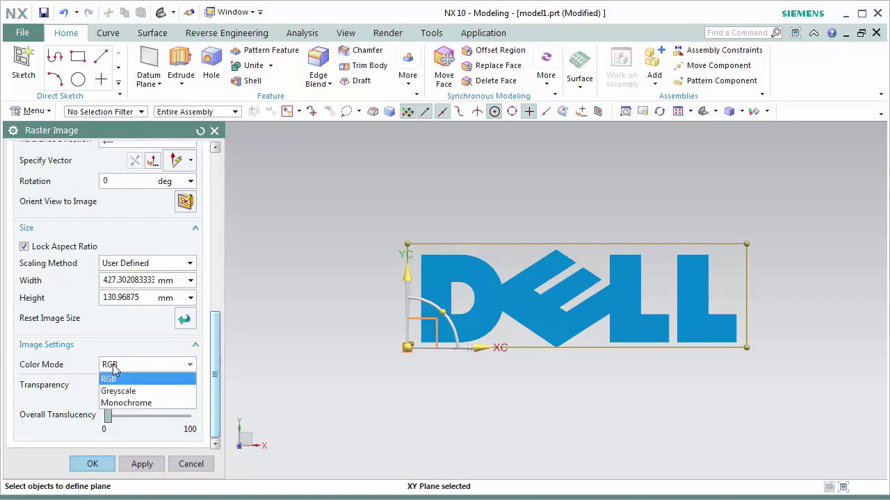
pyautogui.click(117, 379)
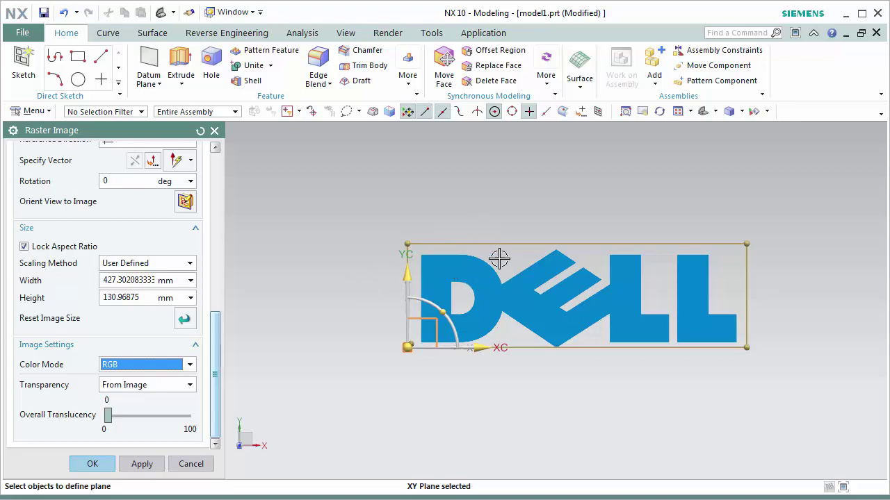
pyautogui.click(167, 365)
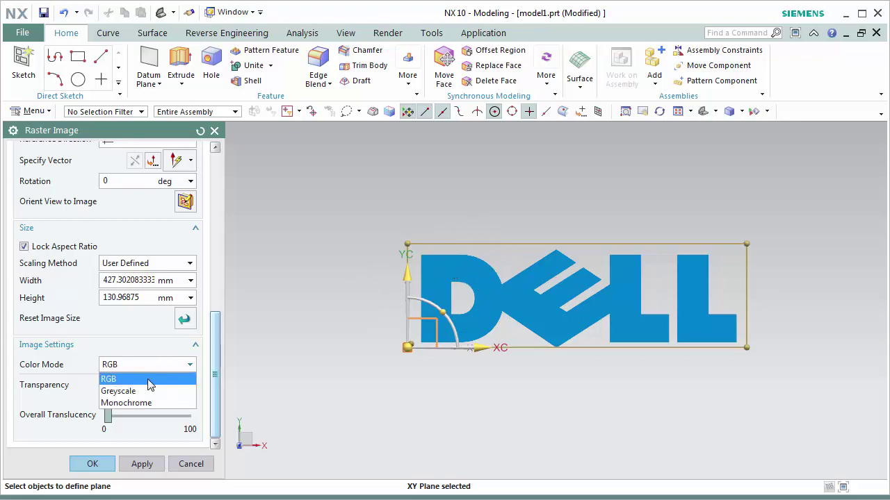
pyautogui.click(143, 392)
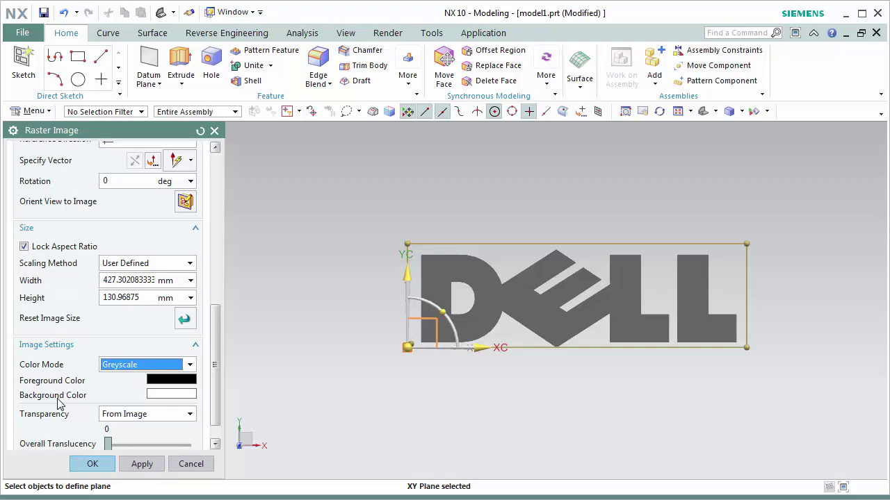
# Set the image's Foreground Color to blue after briefly trying pink
pyautogui.click(174, 384)
pyautogui.moveTo(164, 195); pyautogui.dragTo(260, 147)
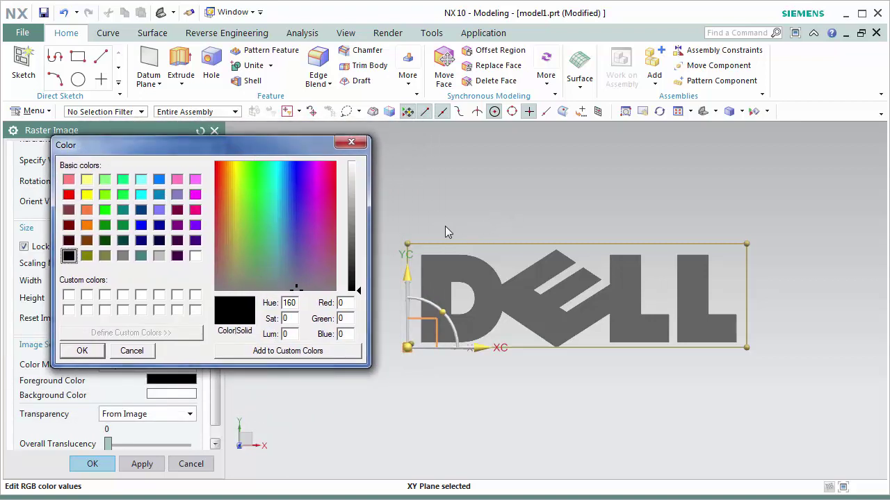
pyautogui.click(195, 179)
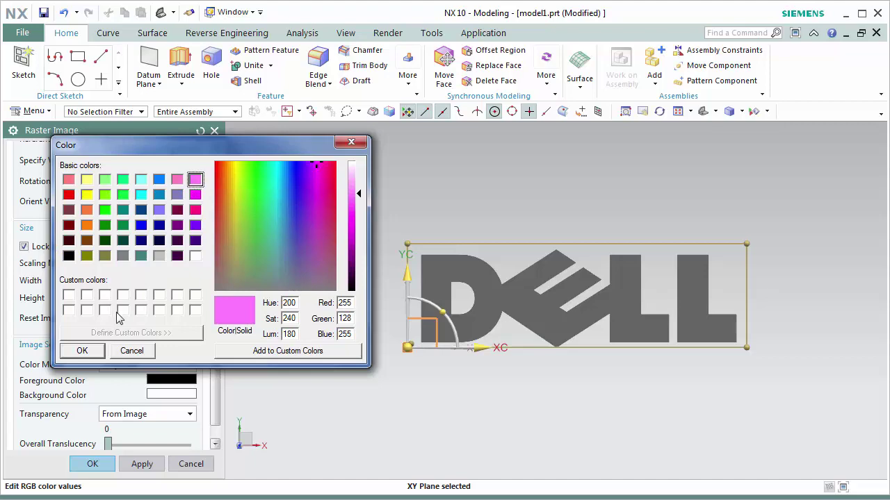
pyautogui.click(82, 351)
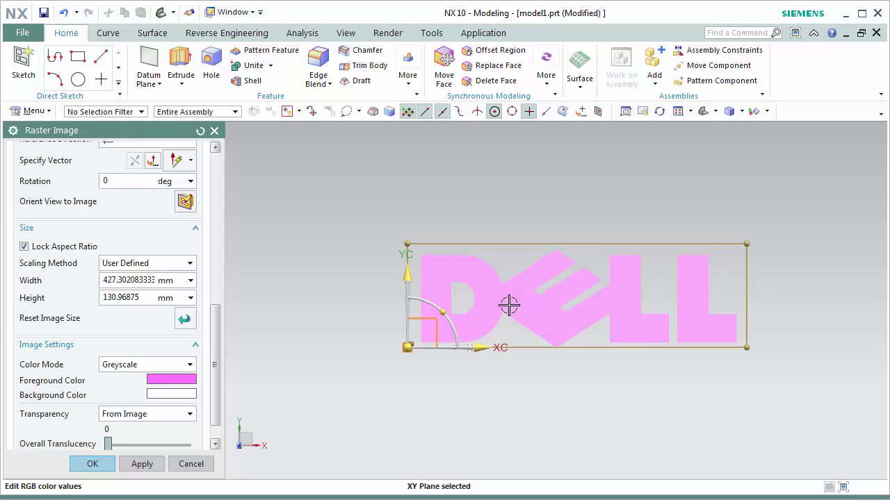
pyautogui.click(172, 381)
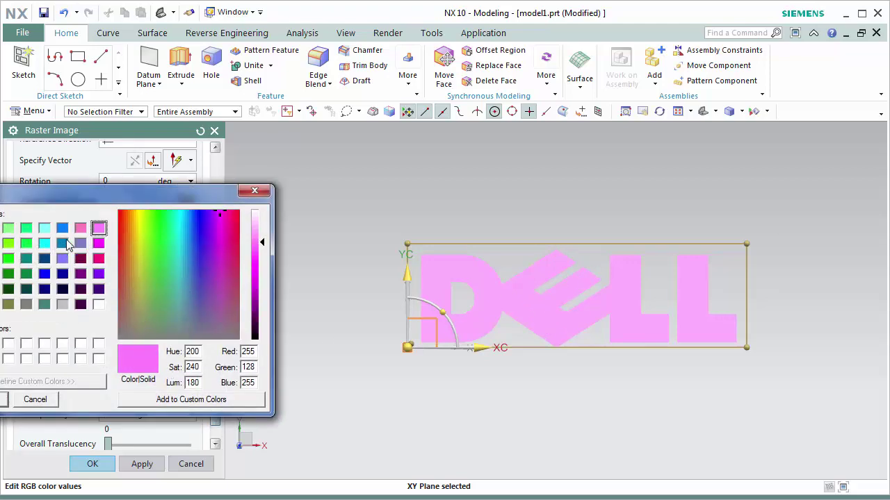
pyautogui.click(158, 204)
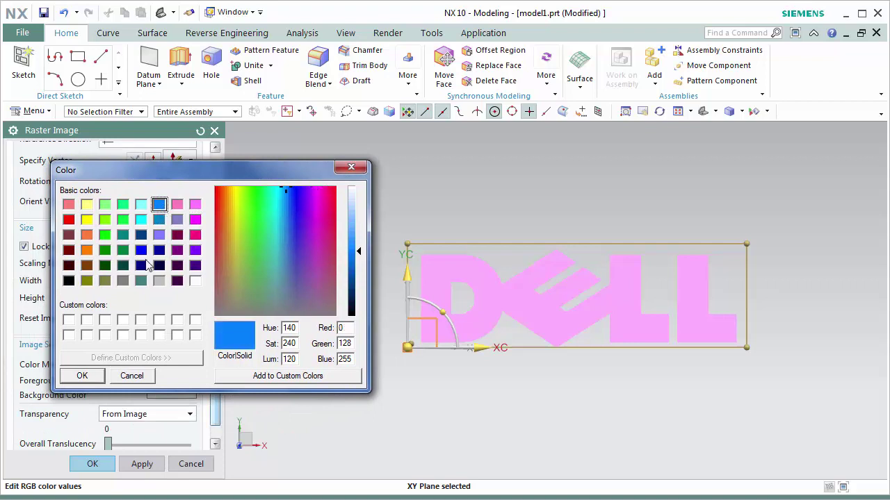
pyautogui.click(83, 375)
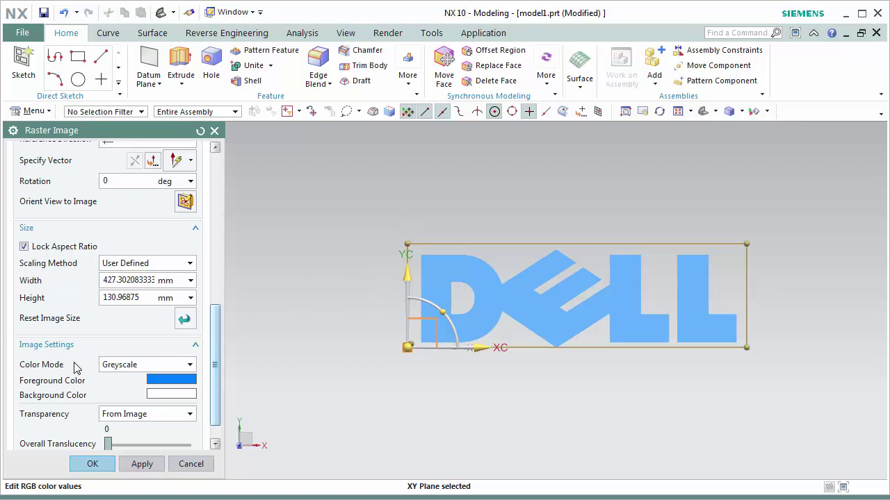
pyautogui.click(126, 367)
pyautogui.click(129, 401)
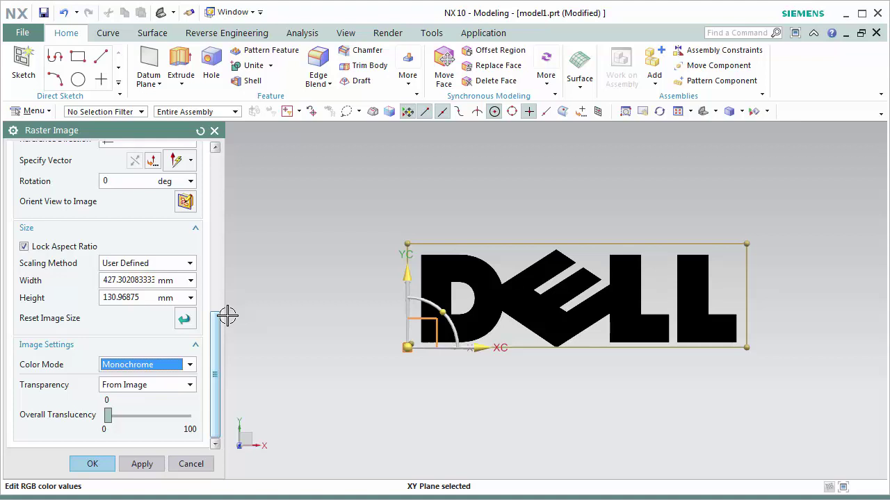
pyautogui.click(189, 365)
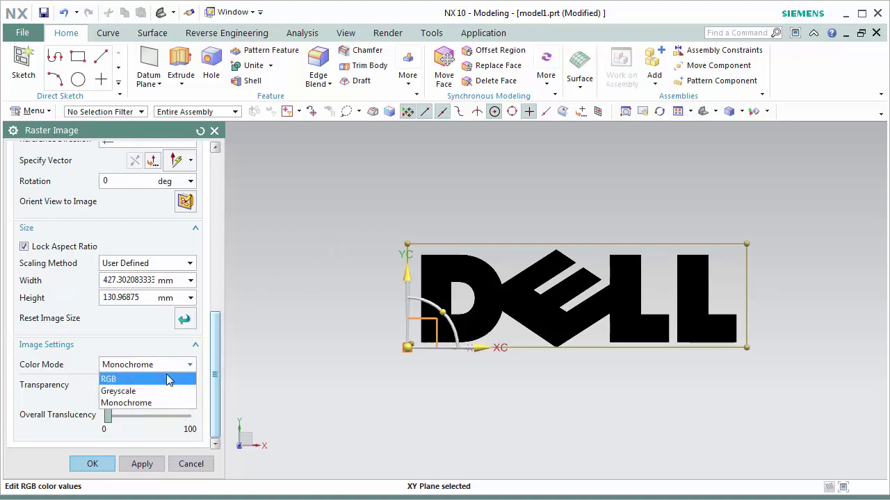
pyautogui.click(166, 380)
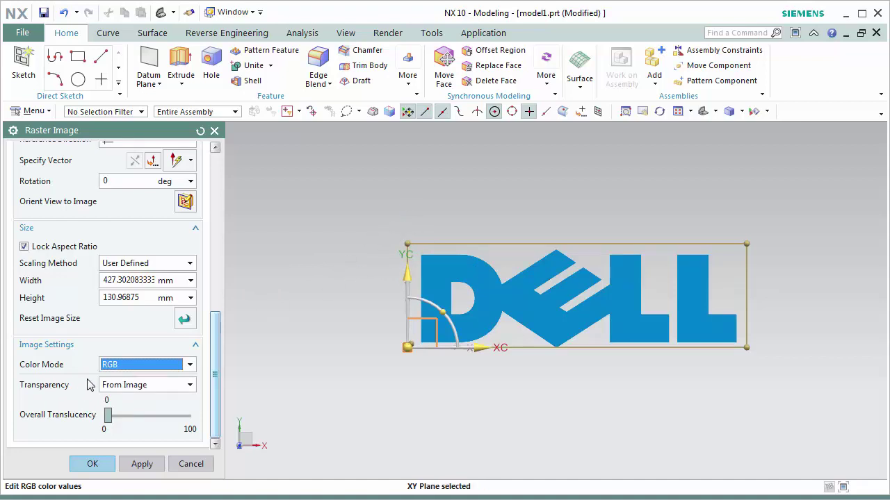
pyautogui.click(186, 386)
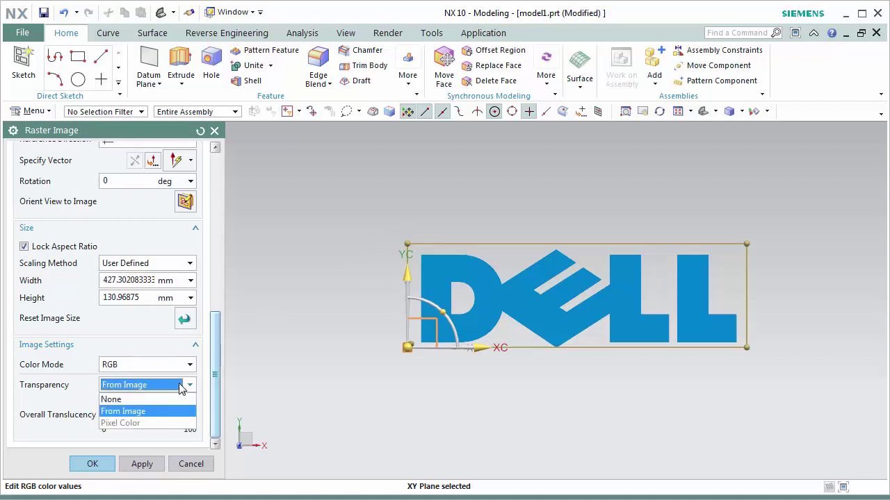
pyautogui.click(121, 410)
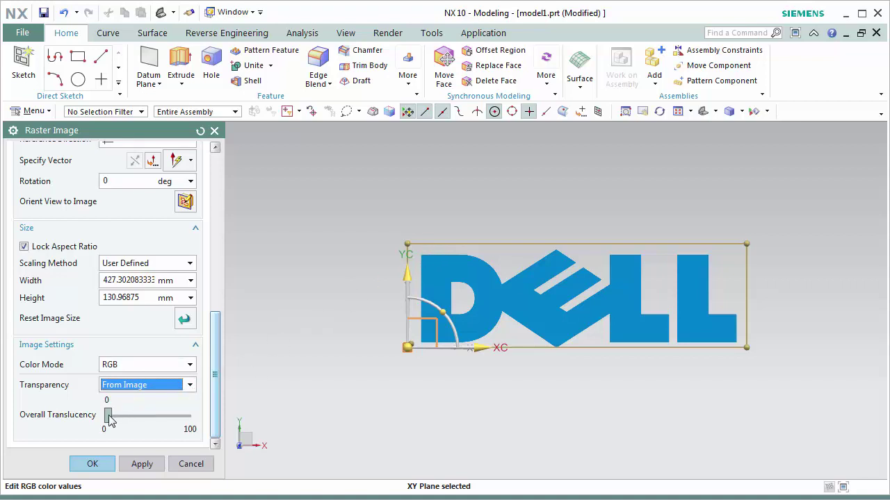
# Set the DELL image's Overall Translucency to about 57
pyautogui.moveTo(109, 415); pyautogui.dragTo(181, 417)
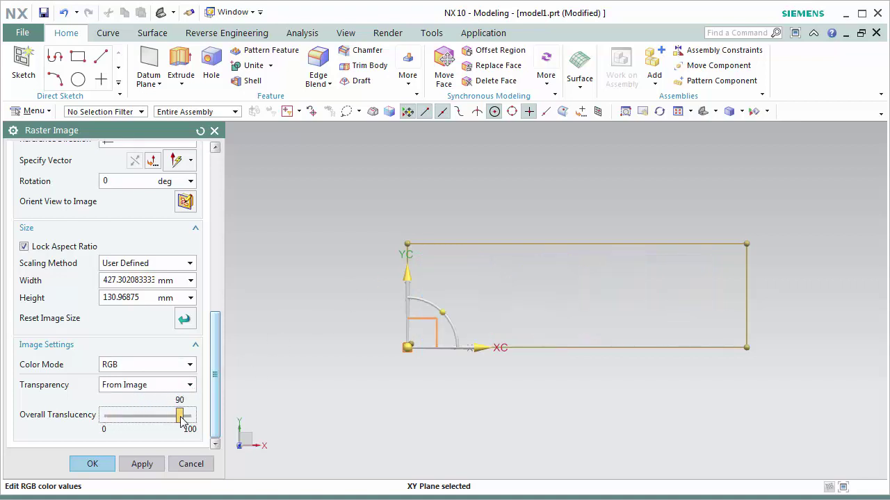
pyautogui.moveTo(181, 417)
pyautogui.mouseDown()
pyautogui.moveTo(110, 426)
pyautogui.moveTo(156, 424)
pyautogui.mouseUp()
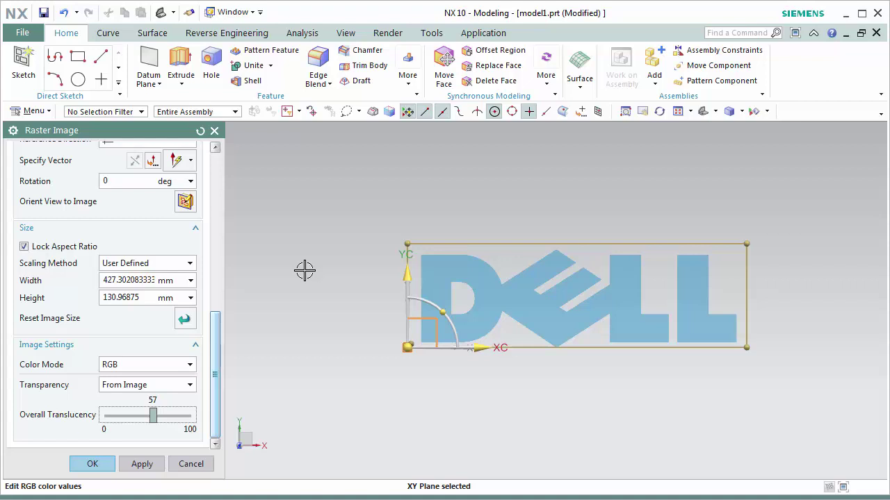
pyautogui.scroll(-1, 304, 270)
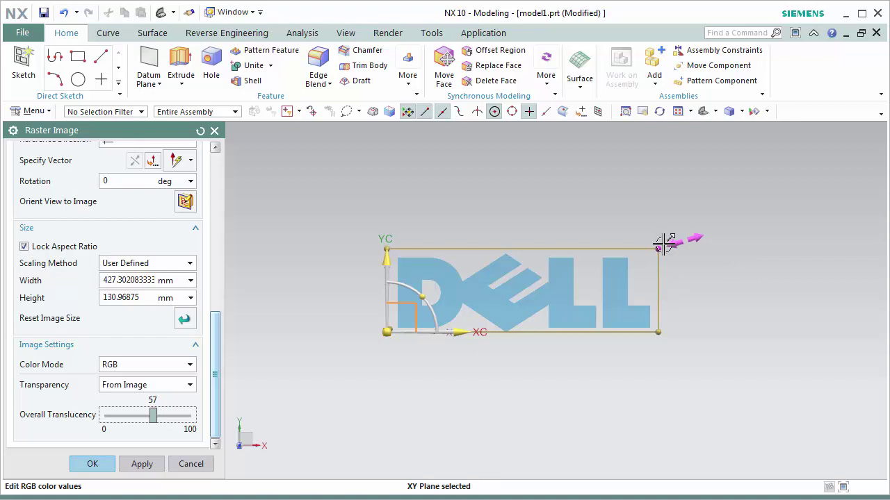
# Scale the DELL image from its corner to about 650 mm wide
pyautogui.moveTo(658, 248)
pyautogui.mouseDown()
pyautogui.moveTo(776, 181)
pyautogui.moveTo(679, 258)
pyautogui.moveTo(792, 192)
pyautogui.moveTo(683, 280)
pyautogui.moveTo(624, 306)
pyautogui.moveTo(830, 180)
pyautogui.moveTo(600, 302)
pyautogui.moveTo(797, 174)
pyautogui.moveTo(800, 206)
pyautogui.mouseUp()
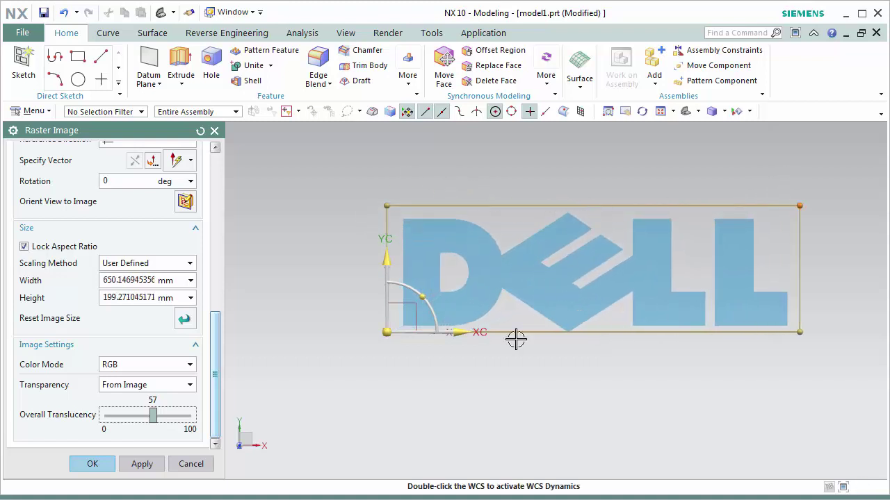
pyautogui.press('End')
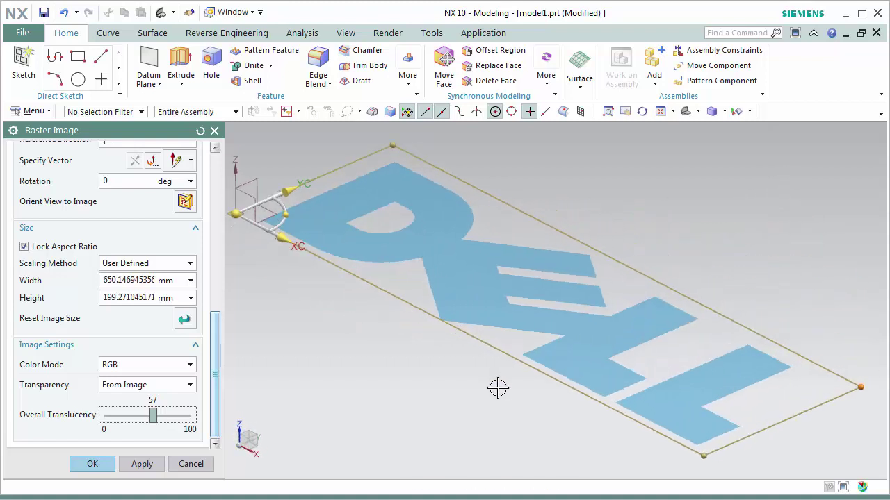
pyautogui.scroll(-1, 597, 295)
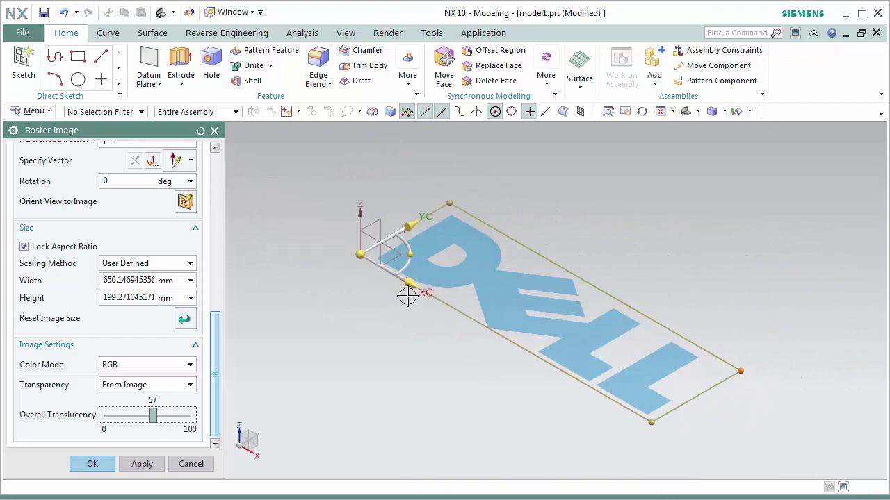
# Shift the image about 184 mm along YC and accept its placement
pyautogui.moveTo(407, 296)
pyautogui.mouseDown()
pyautogui.moveTo(495, 339)
pyautogui.moveTo(405, 286)
pyautogui.mouseUp()
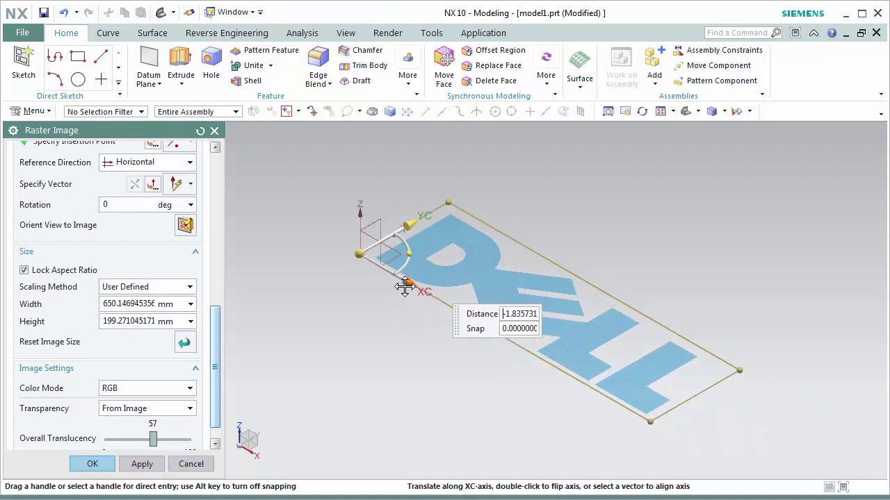
pyautogui.moveTo(405, 286); pyautogui.dragTo(403, 290)
pyautogui.click(360, 254)
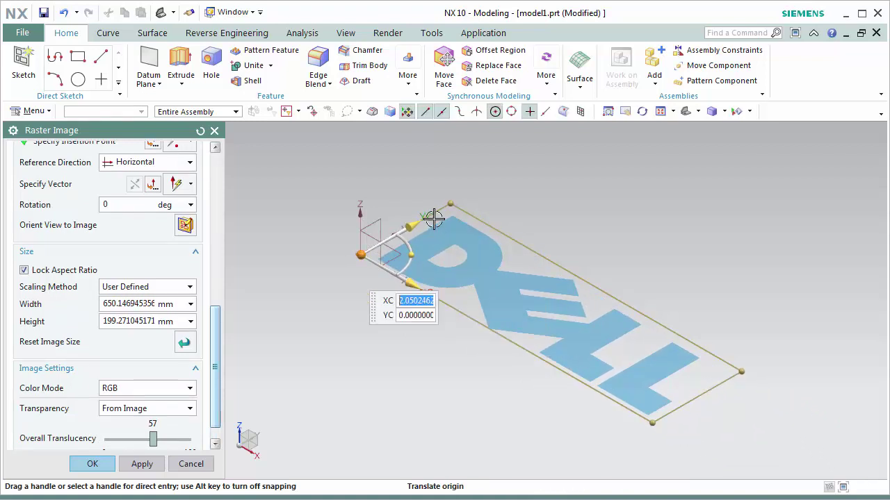
pyautogui.moveTo(434, 218)
pyautogui.mouseDown()
pyautogui.moveTo(468, 203)
pyautogui.moveTo(397, 302)
pyautogui.moveTo(354, 248)
pyautogui.moveTo(442, 224)
pyautogui.moveTo(517, 179)
pyautogui.mouseUp()
pyautogui.click(443, 207)
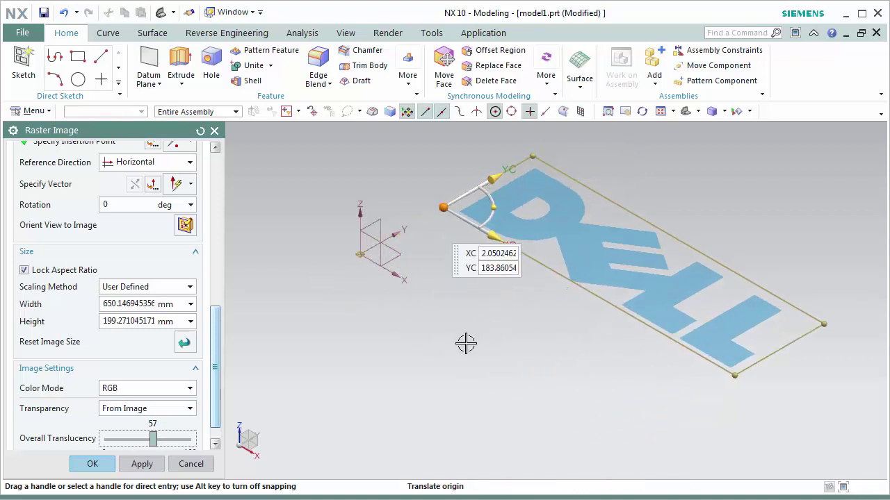
pyautogui.scroll(-1, 219, 327)
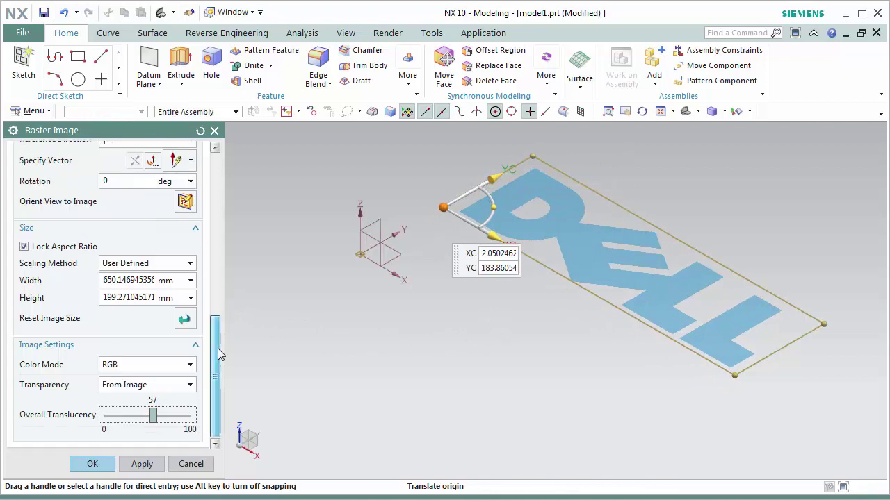
pyautogui.click(96, 464)
pyautogui.moveTo(432, 285)
pyautogui.mouseDown(button='middle')
pyautogui.moveTo(468, 280)
pyautogui.moveTo(486, 313)
pyautogui.moveTo(482, 371)
pyautogui.moveTo(469, 327)
pyautogui.moveTo(451, 320)
pyautogui.moveTo(461, 330)
pyautogui.mouseUp(button='middle')
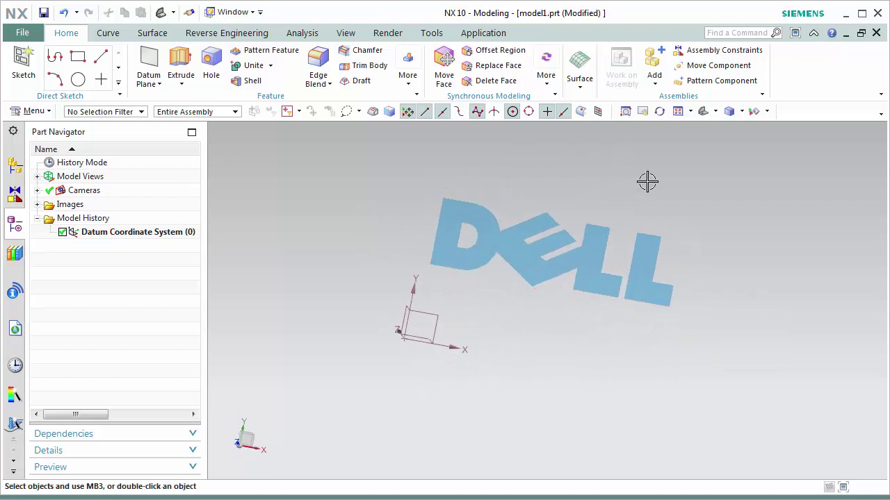
# Create sketch SKETCH_000 on the datum XY plane beneath the DELL image
pyautogui.click(713, 179)
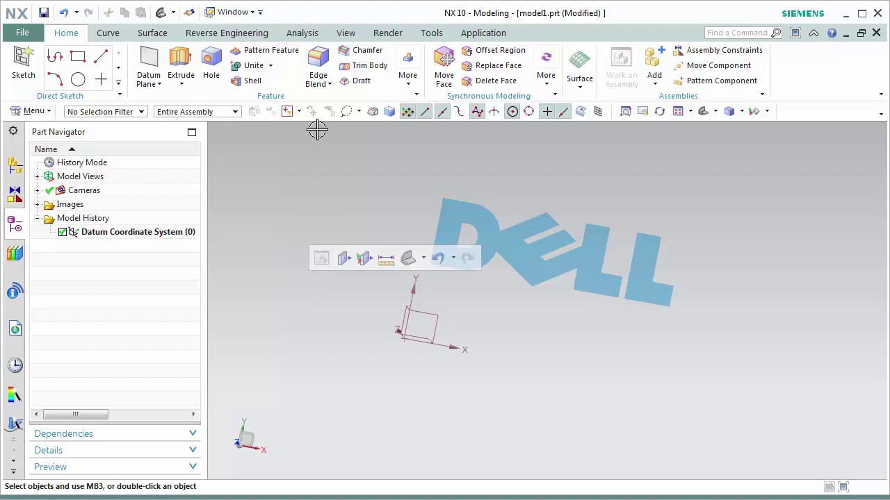
pyautogui.click(29, 59)
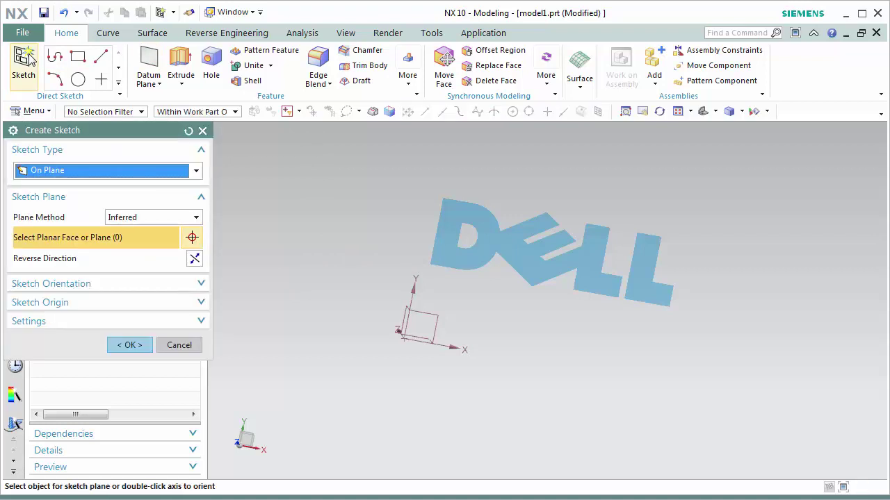
pyautogui.click(443, 313)
pyautogui.click(130, 345)
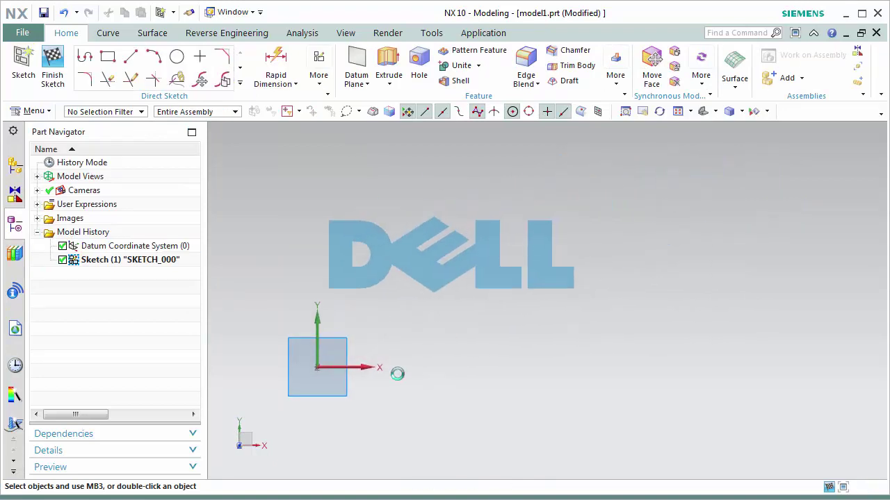
# Toggle off Continuous Auto Dimensioning from the More list and zoom in on the L letters
pyautogui.click(319, 80)
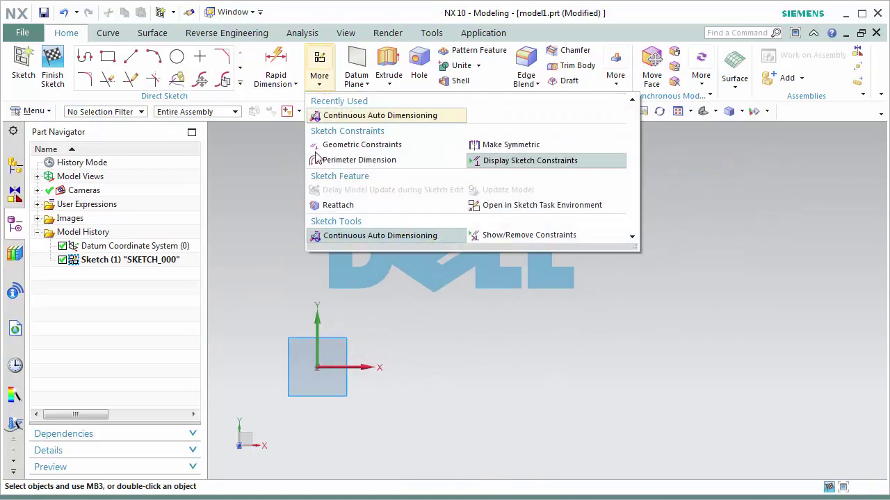
pyautogui.click(318, 236)
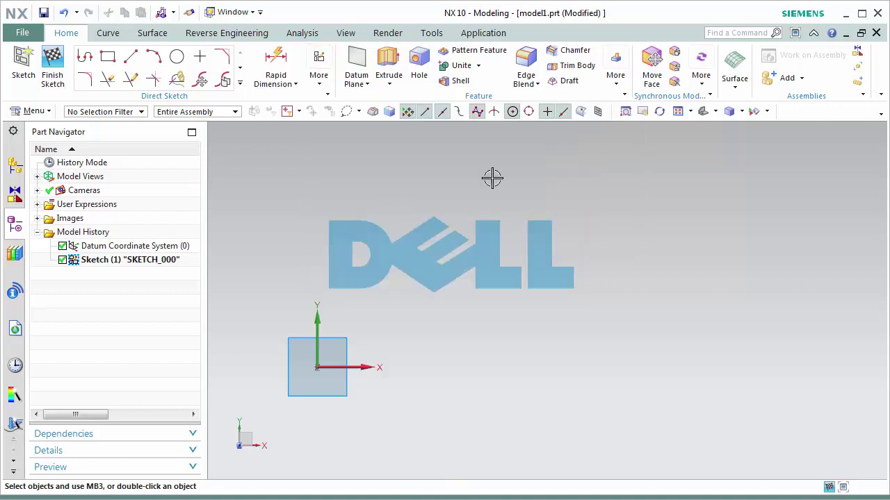
pyautogui.scroll(4, 579, 250)
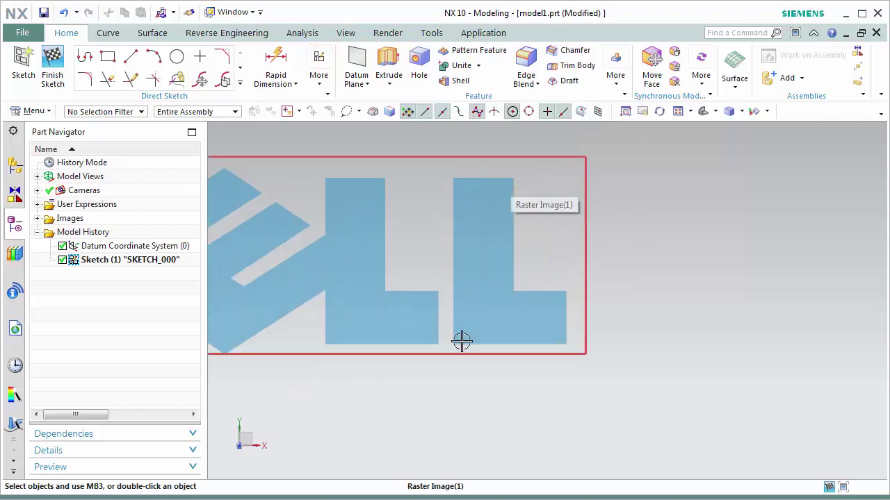
# Draw lines for the L's left edge, top edge and right upright edge down to the foot
pyautogui.click(131, 55)
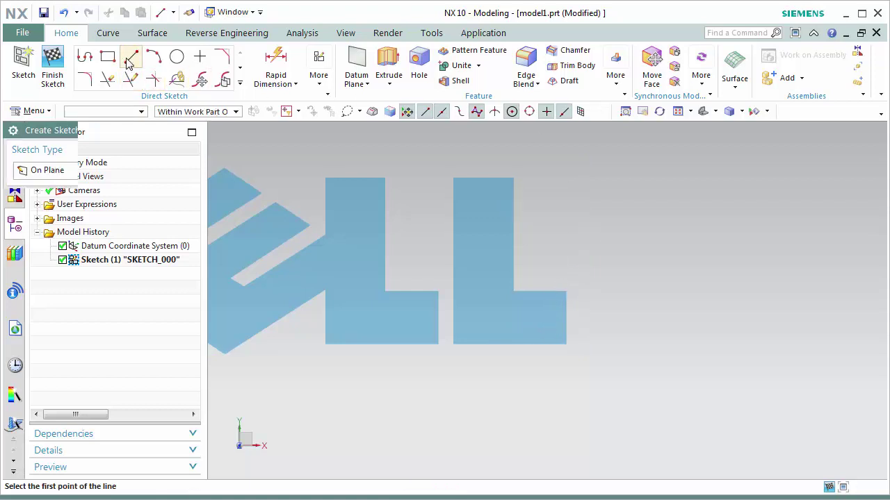
pyautogui.click(454, 179)
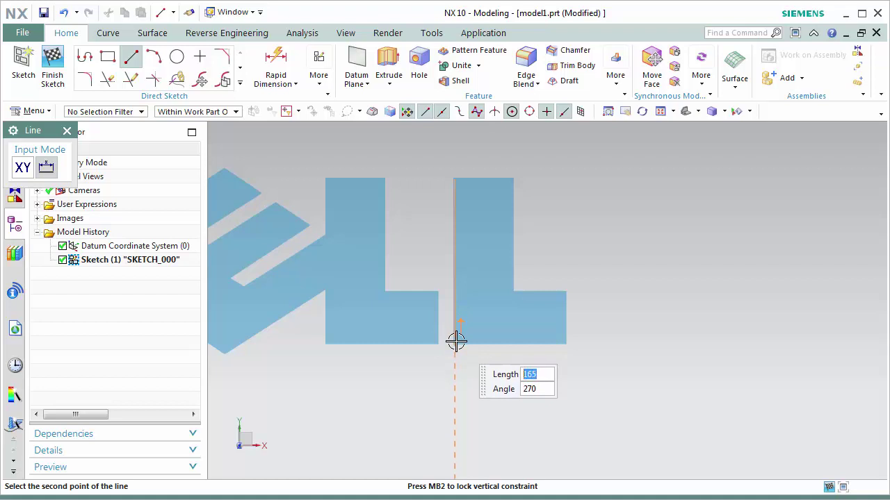
pyautogui.click(455, 342)
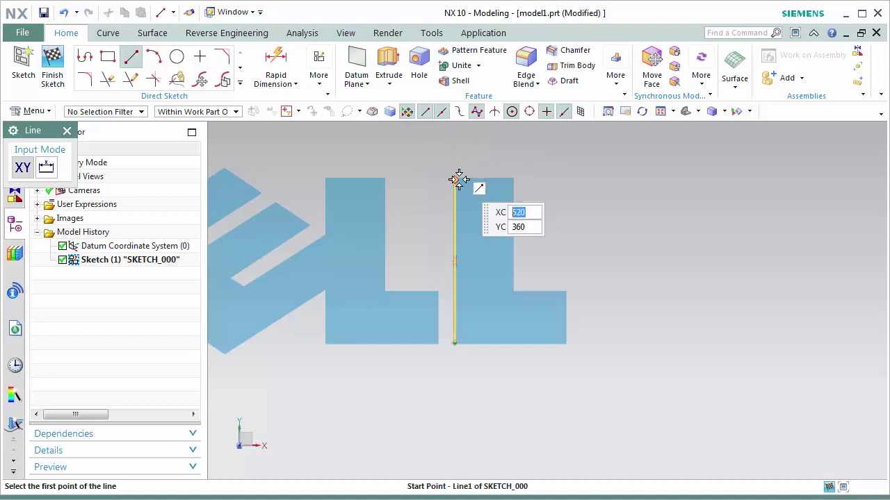
pyautogui.click(455, 180)
pyautogui.click(514, 180)
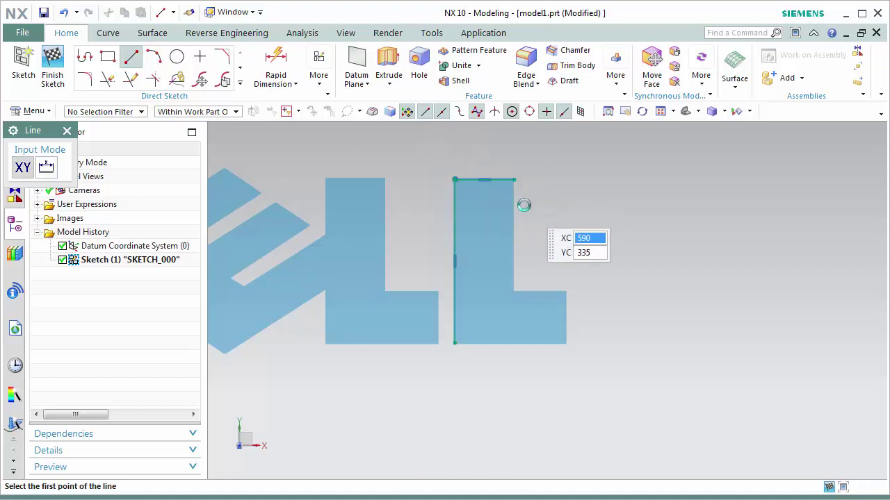
pyautogui.click(515, 180)
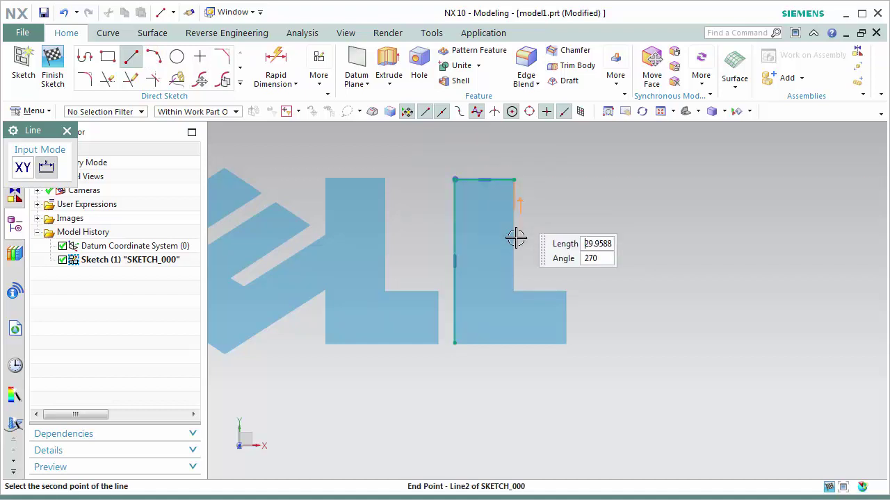
pyautogui.click(515, 291)
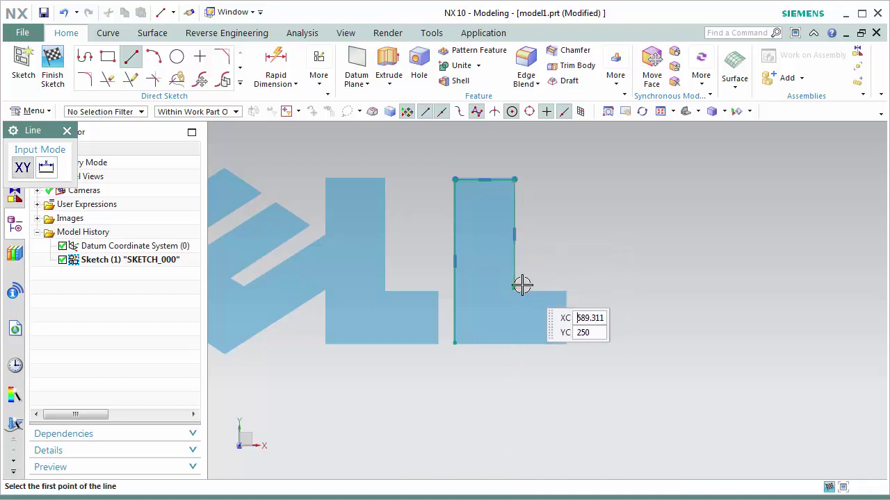
# Add the 55 mm foot top edge, the foot's right end and the bottom edge to close the L
pyautogui.click(515, 288)
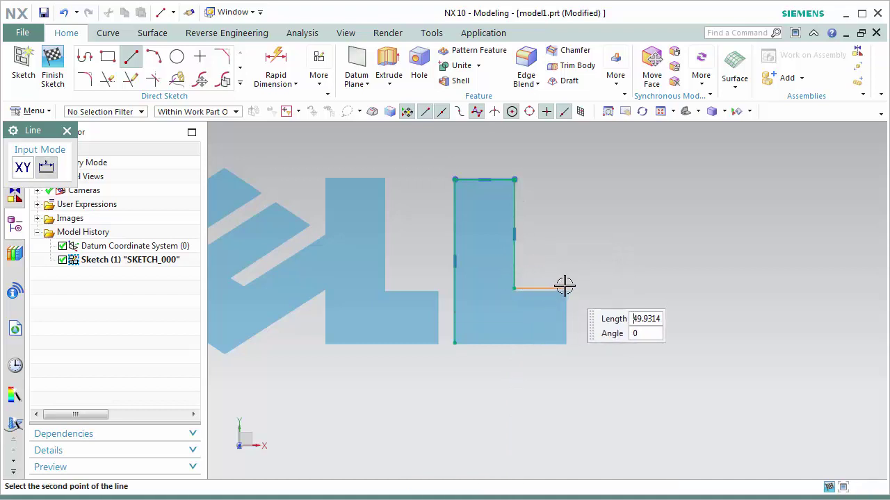
pyautogui.write('55')
pyautogui.press('Return')
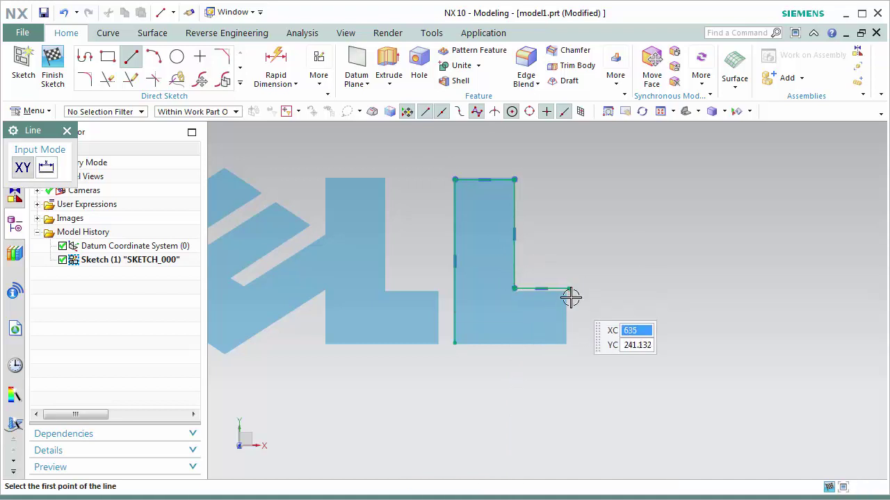
pyautogui.click(568, 288)
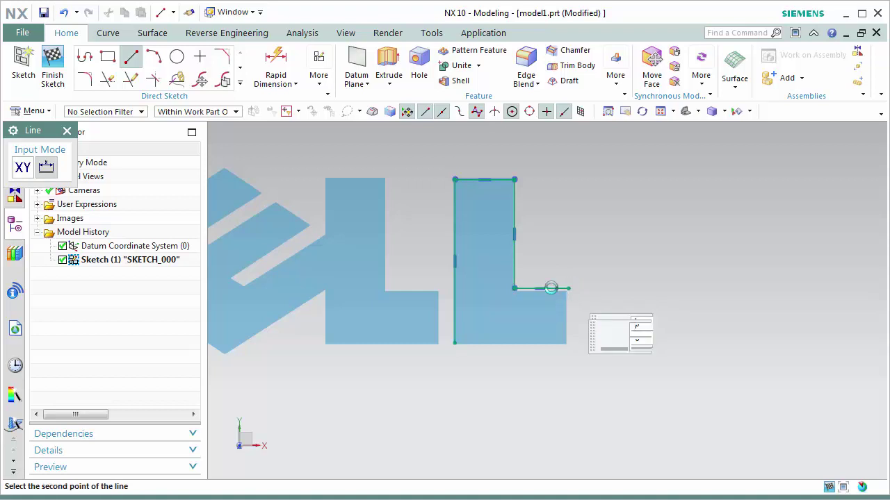
pyautogui.click(570, 342)
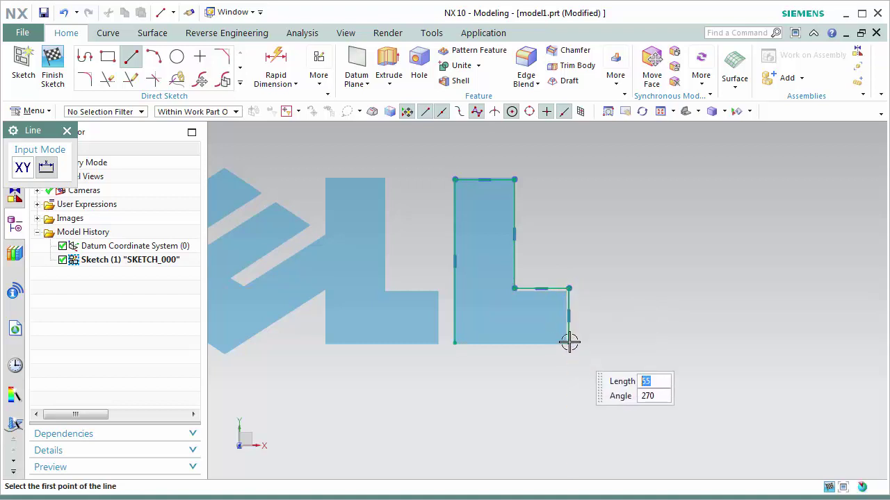
pyautogui.click(455, 344)
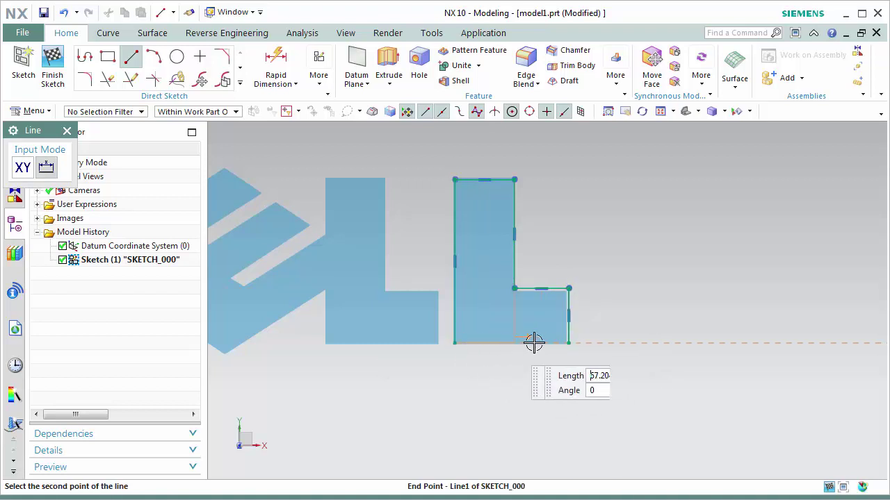
pyautogui.click(569, 343)
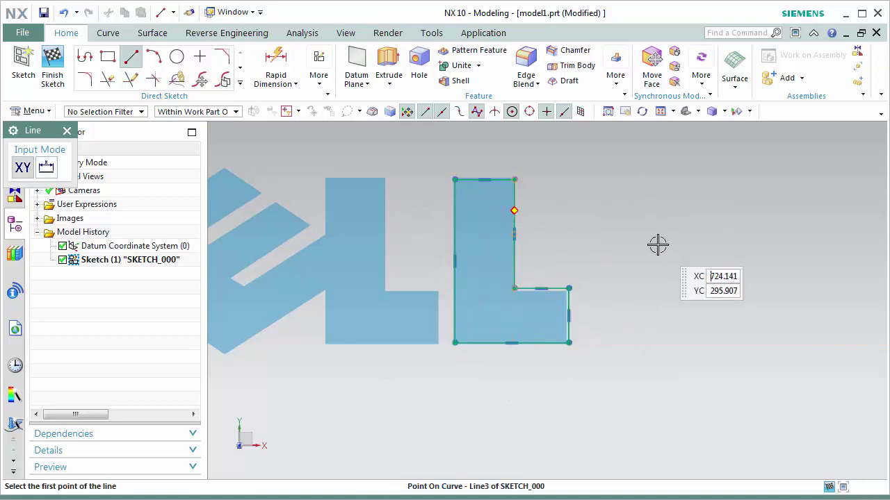
pyautogui.click(119, 57)
pyautogui.scroll(-2, 544, 320)
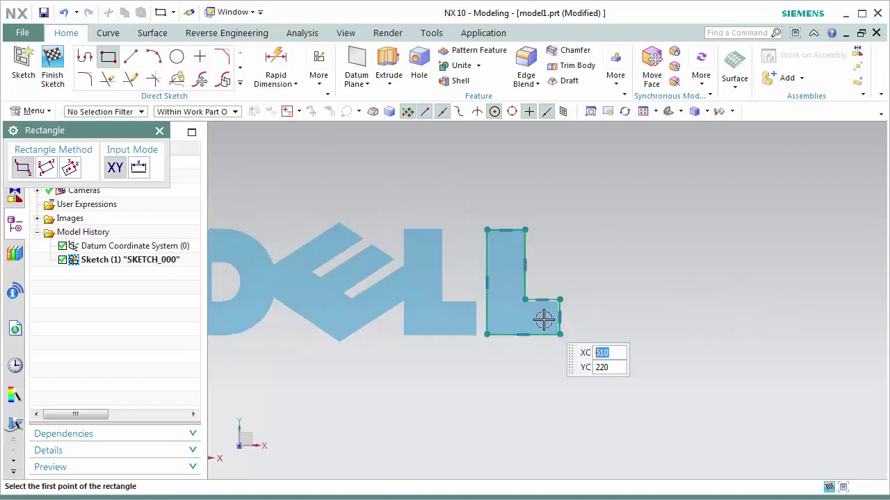
pyautogui.scroll(-1, 543, 320)
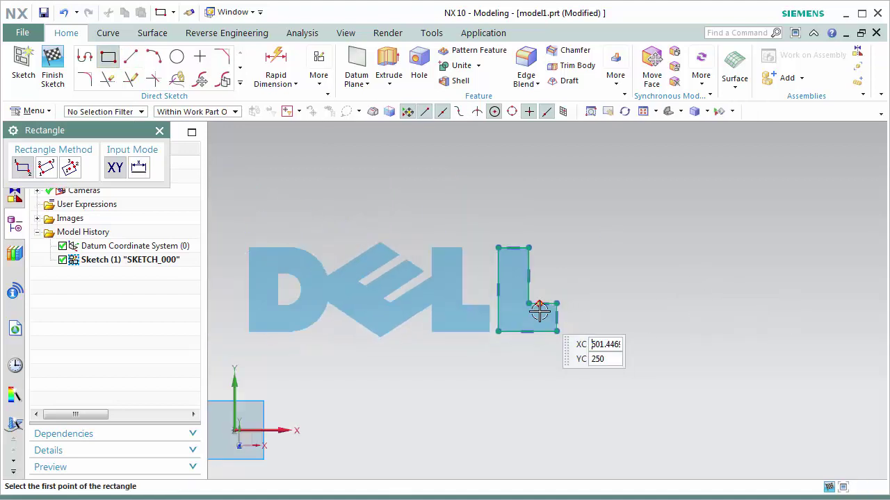
# Finish SKETCH_000 and orbit and zoom to see the L outline over the DELL logo in 3D
pyautogui.click(51, 62)
pyautogui.moveTo(574, 324)
pyautogui.mouseDown(button='middle')
pyautogui.moveTo(596, 268)
pyautogui.moveTo(546, 308)
pyautogui.moveTo(555, 292)
pyautogui.mouseUp(button='middle')
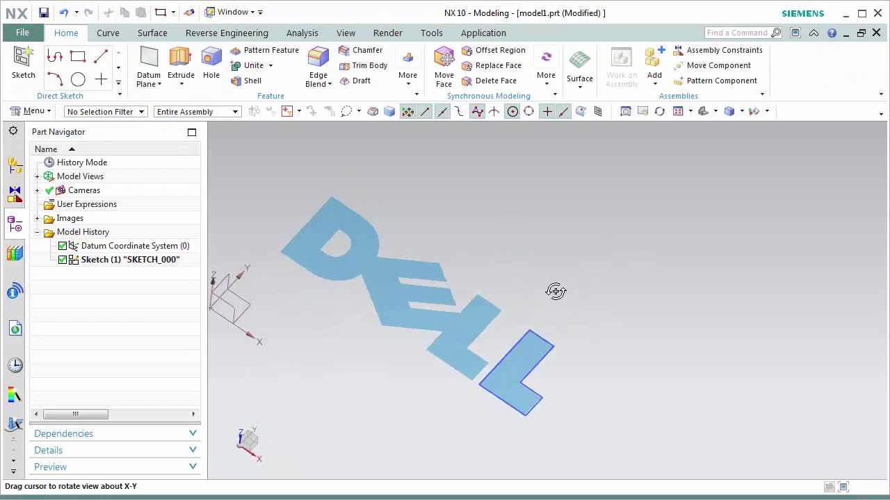
pyautogui.scroll(2, 500, 359)
pyautogui.scroll(2, 556, 332)
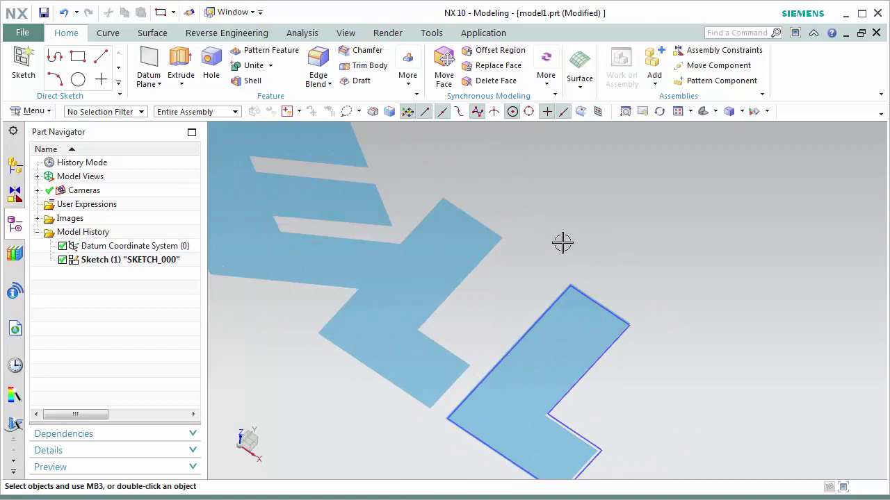
pyautogui.scroll(-2, 563, 243)
pyautogui.scroll(-1, 563, 242)
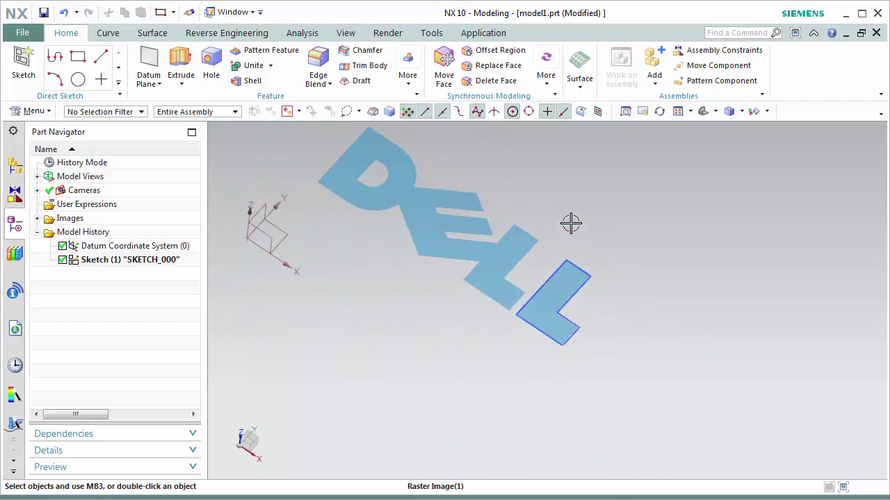
# Extrude the L region, picked with Region Boundary Curves, to an end distance of 50 mm
pyautogui.click(183, 61)
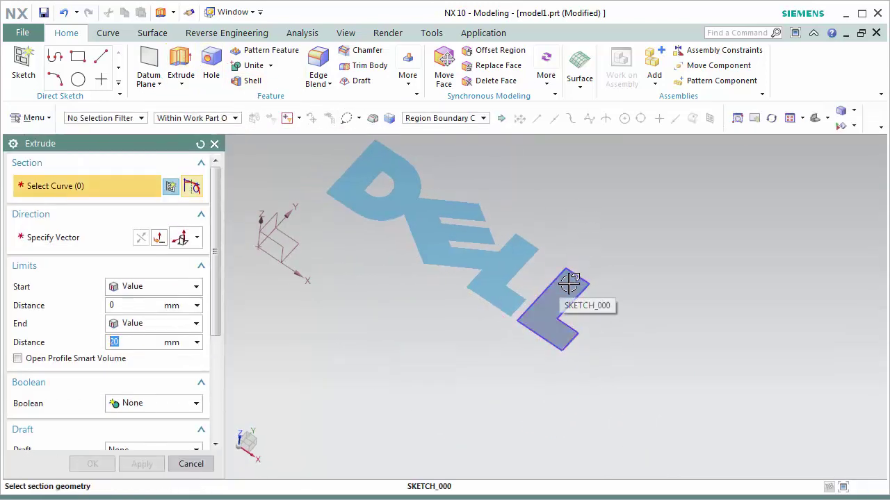
pyautogui.click(444, 120)
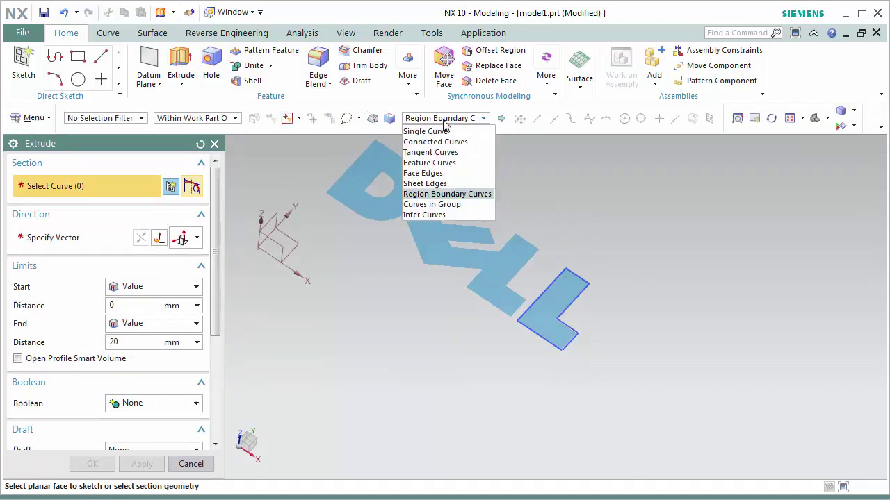
pyautogui.click(431, 196)
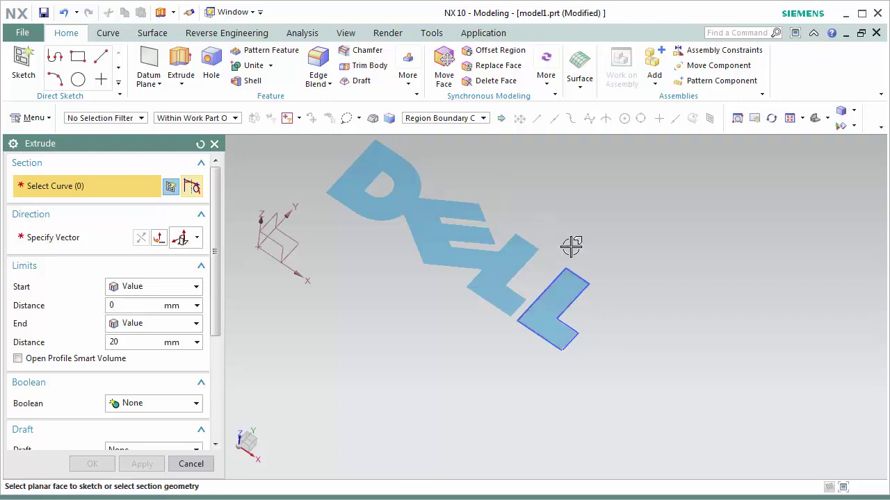
pyautogui.click(560, 285)
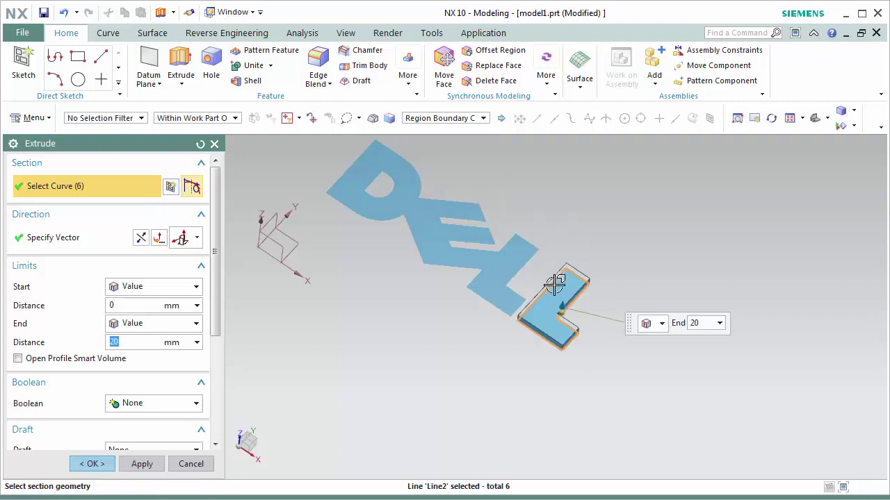
pyautogui.moveTo(556, 304); pyautogui.dragTo(559, 264)
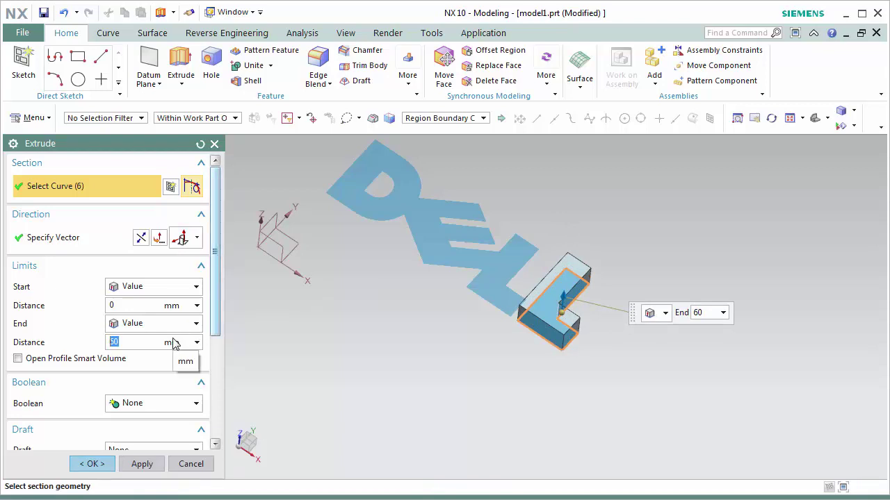
pyautogui.write('50')
pyautogui.click(98, 463)
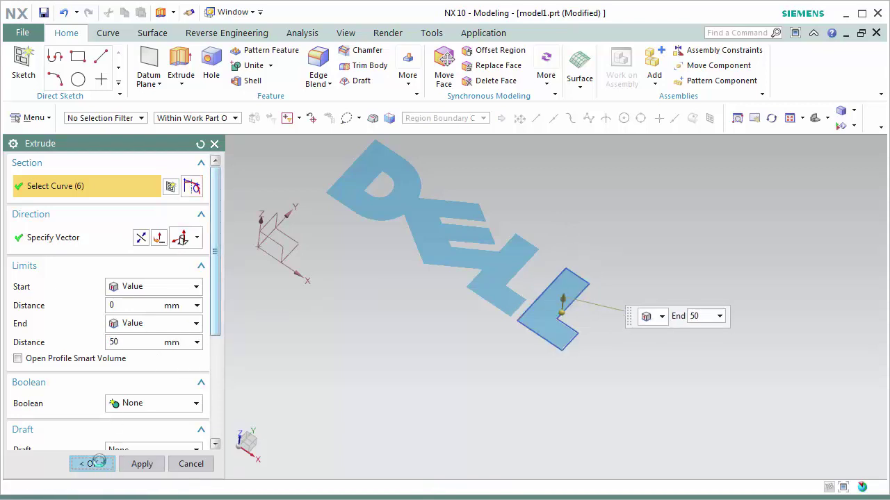
pyautogui.moveTo(512, 284)
pyautogui.mouseDown(button='middle')
pyautogui.moveTo(554, 284)
pyautogui.moveTo(504, 284)
pyautogui.mouseUp(button='middle')
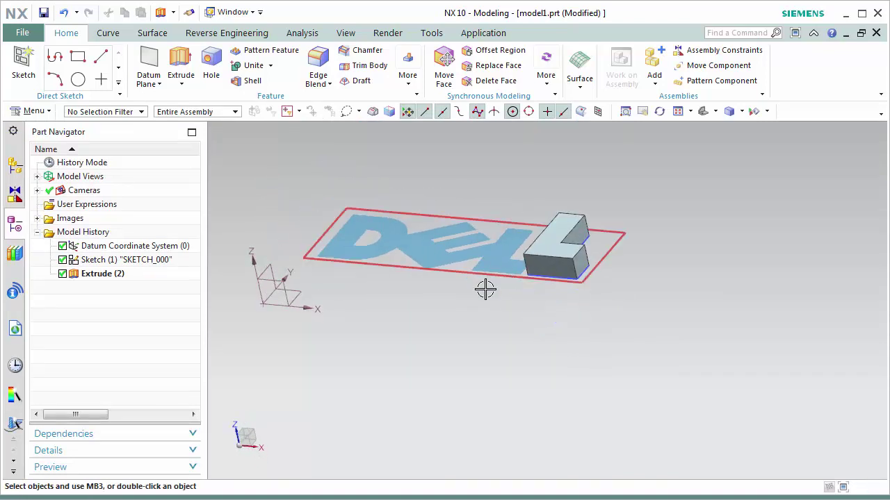
pyautogui.rightClick(424, 350)
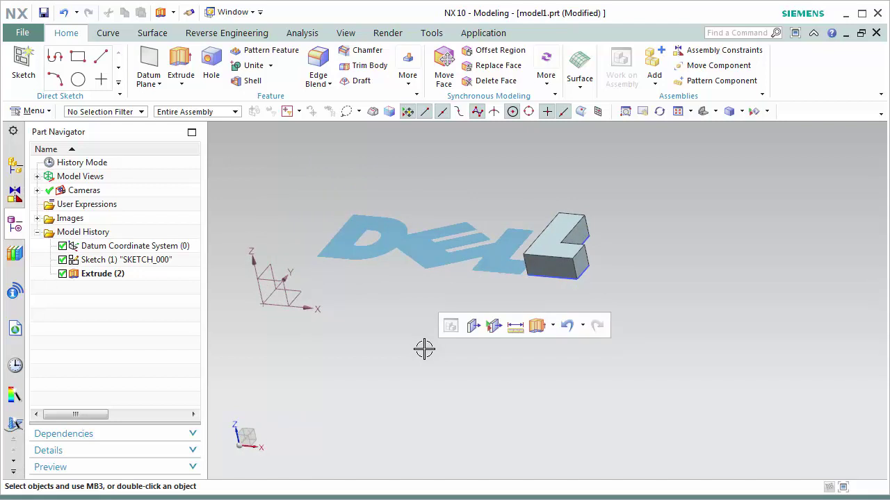
pyautogui.hotkey('ctrl', 'f')
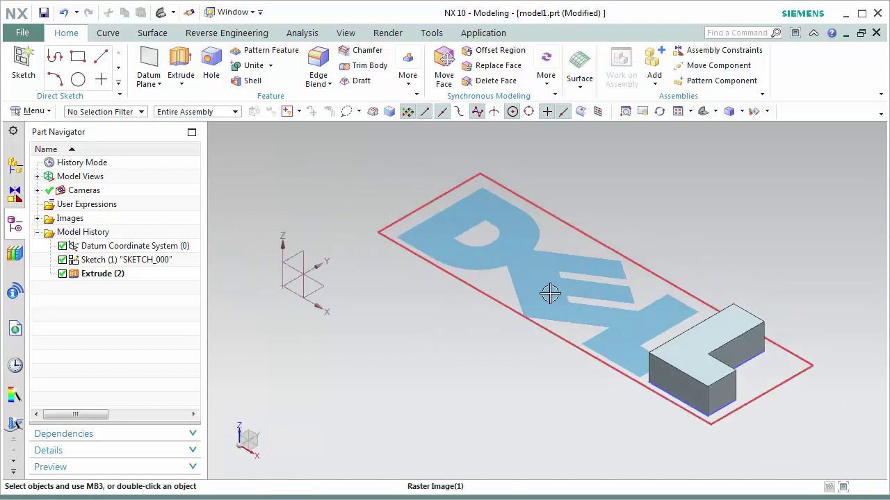
pyautogui.moveTo(436, 296)
pyautogui.mouseDown(button='middle')
pyautogui.moveTo(455, 341)
pyautogui.moveTo(439, 324)
pyautogui.moveTo(441, 298)
pyautogui.moveTo(457, 312)
pyautogui.moveTo(447, 308)
pyautogui.moveTo(447, 319)
pyautogui.mouseUp(button='middle')
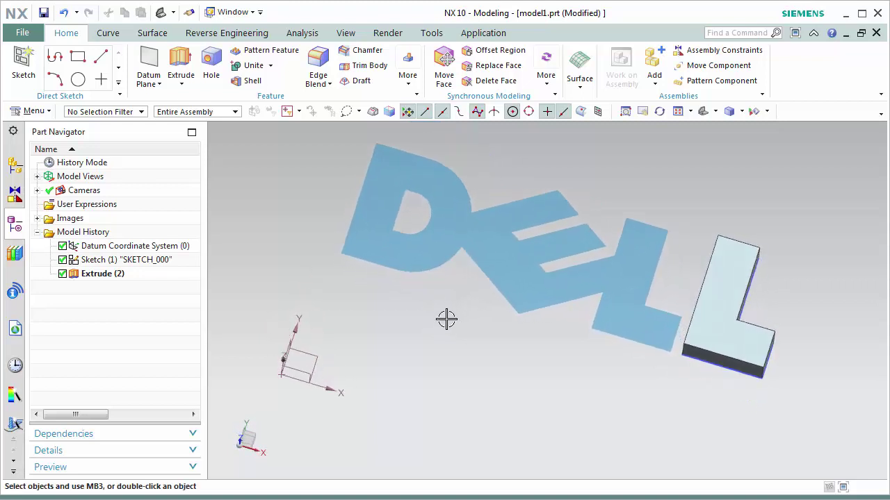
pyautogui.rightClick(292, 244)
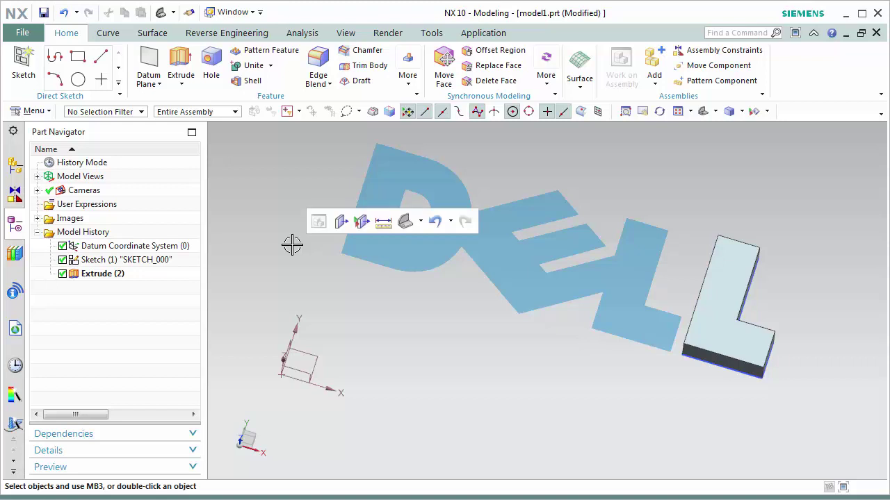
pyautogui.press('Home')
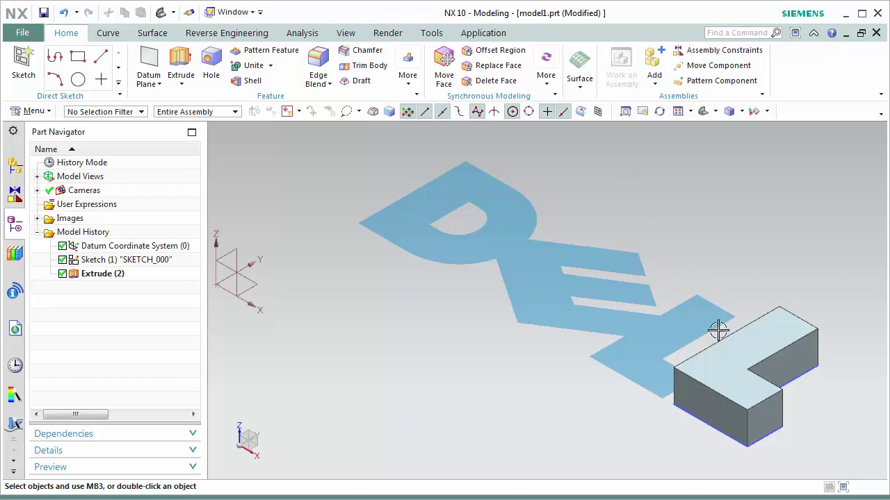
pyautogui.click(726, 354)
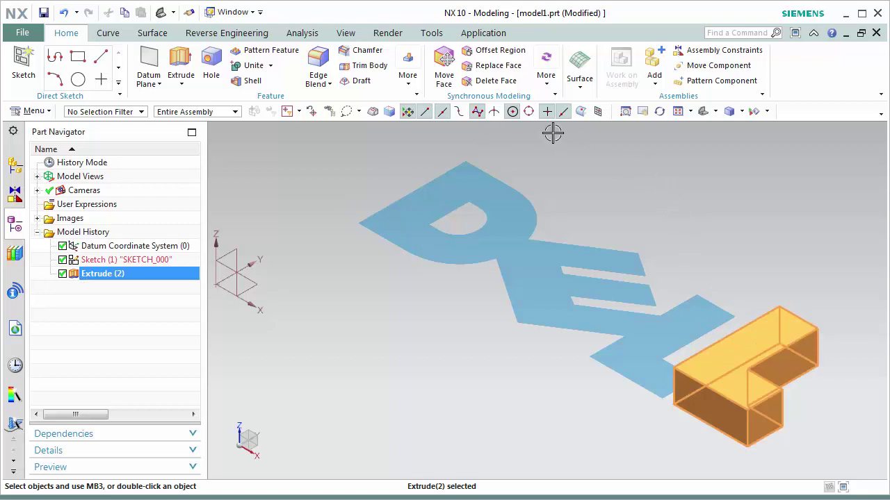